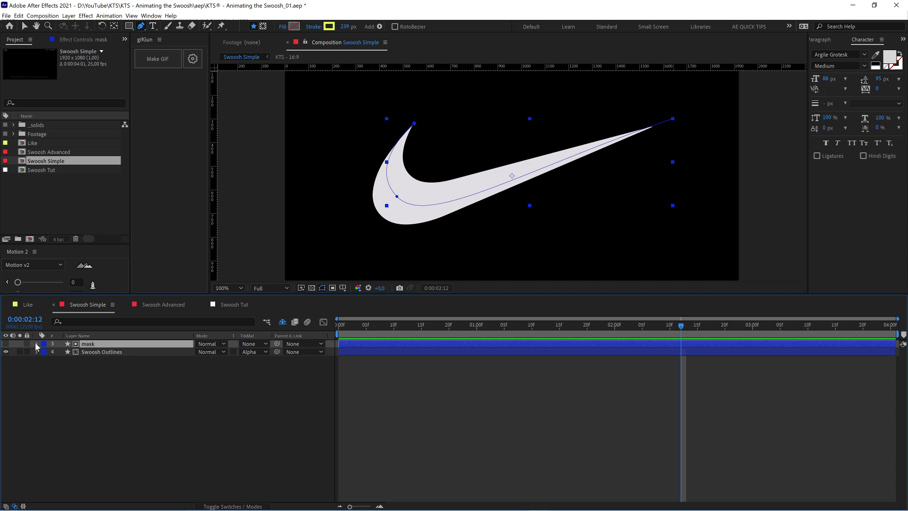
Scrub the Swoosh Simple reveal with the mask's Trim Paths visible, then hide the mask layer
left_click(36, 343)
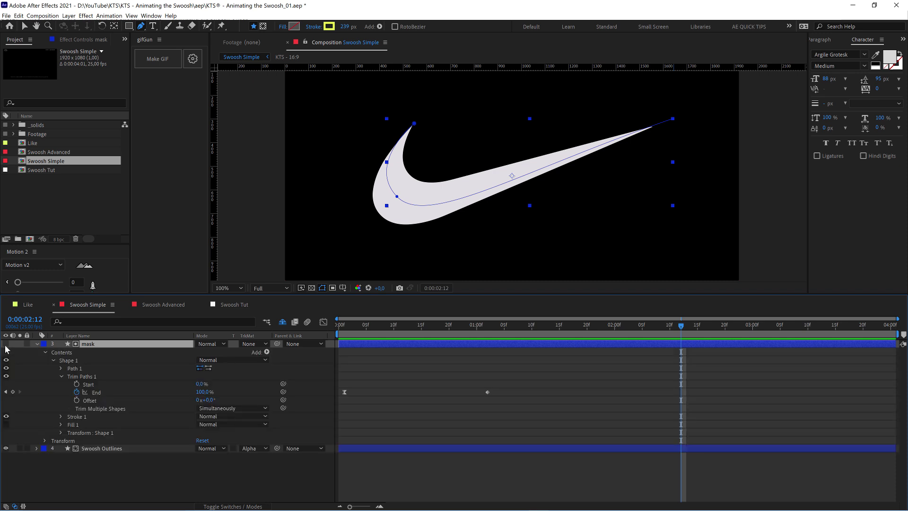
left_click(372, 327)
left_click_drag(386, 338, 510, 342)
left_click(6, 344)
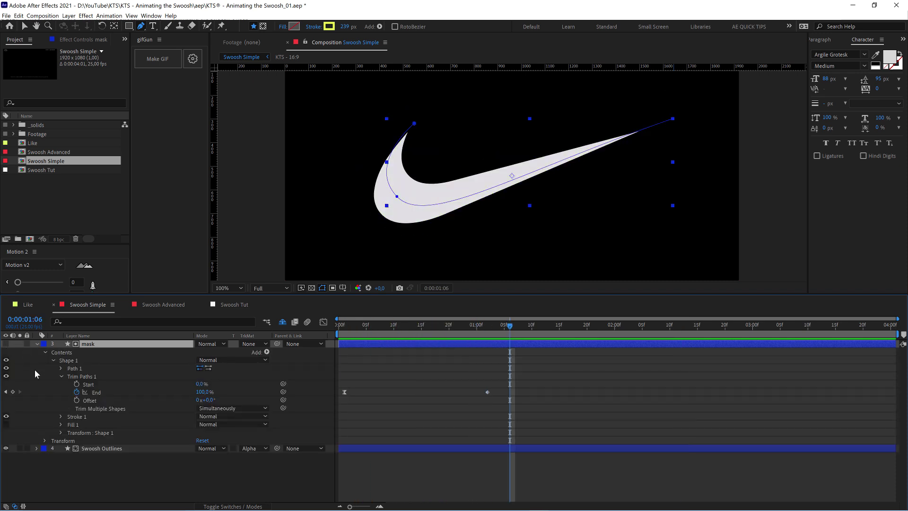
Inspect the animated Amount of Offset Paths 1 on the Swoosh Outlines layer
left_click(38, 447)
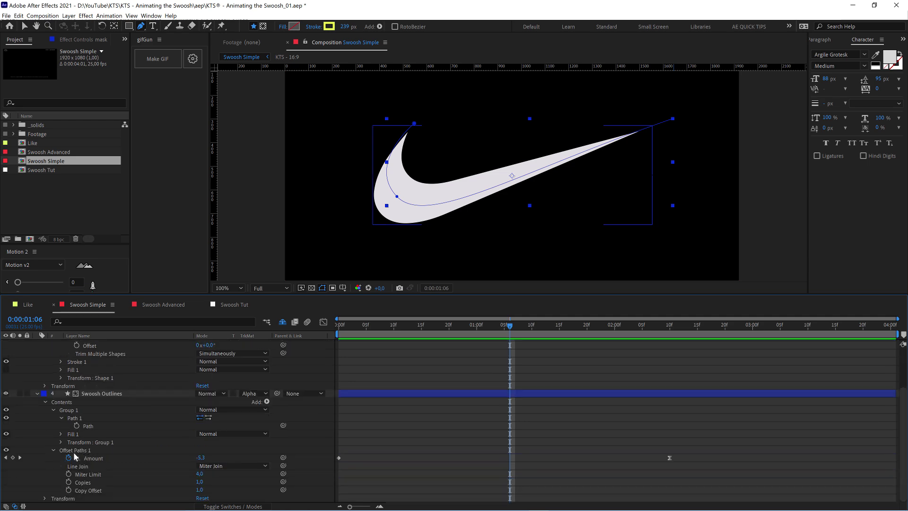
left_click(73, 450)
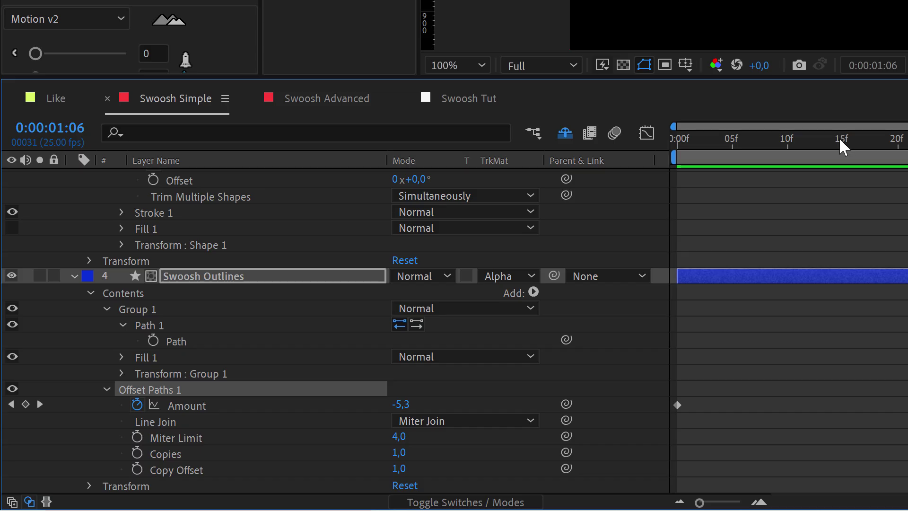
left_click_drag(420, 324, 526, 325)
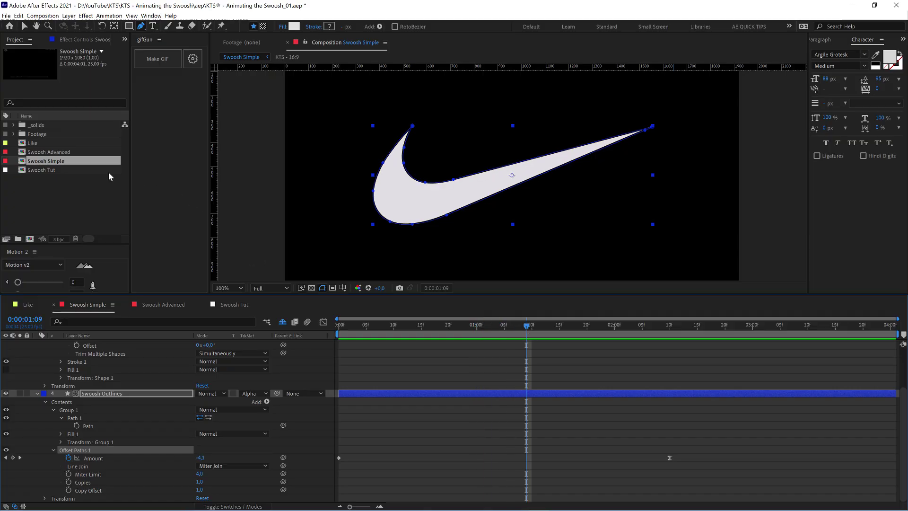
Open Swoosh Advanced, preview its animation, enlarge the viewer and select its mask layer
double_click(59, 154)
left_click_drag(383, 331, 409, 336)
mouse_move(392, 295)
left_mouse_down()
mouse_move(391, 326)
mouse_move(361, 357)
mouse_move(433, 359)
mouse_move(387, 358)
left_mouse_up()
left_click(387, 371)
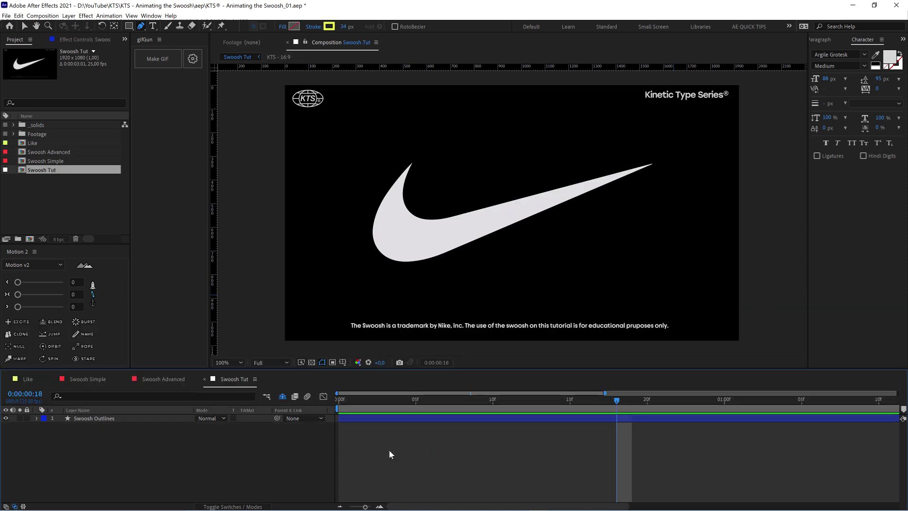
Deselect all layers and begin a Pen path at the swoosh's hooked tip, curving down its bend
left_click(364, 417)
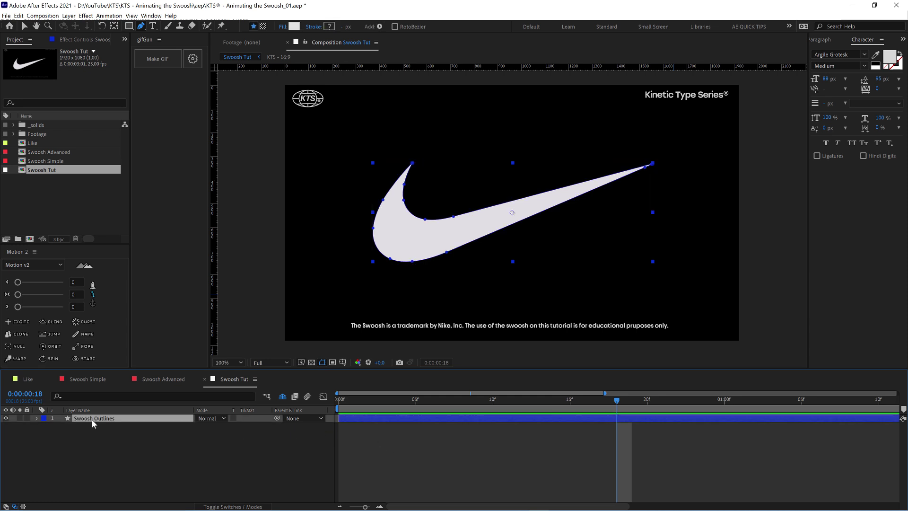
left_click(99, 446)
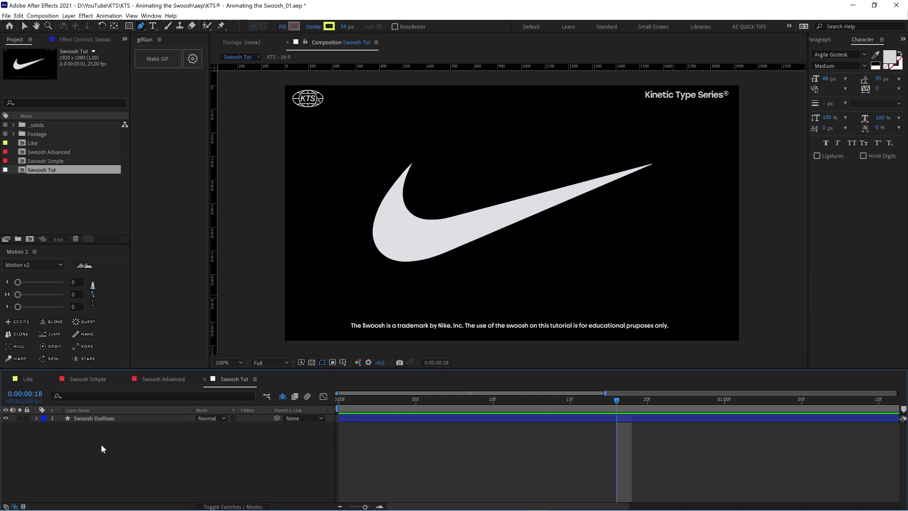
left_click(141, 27)
left_click(415, 160)
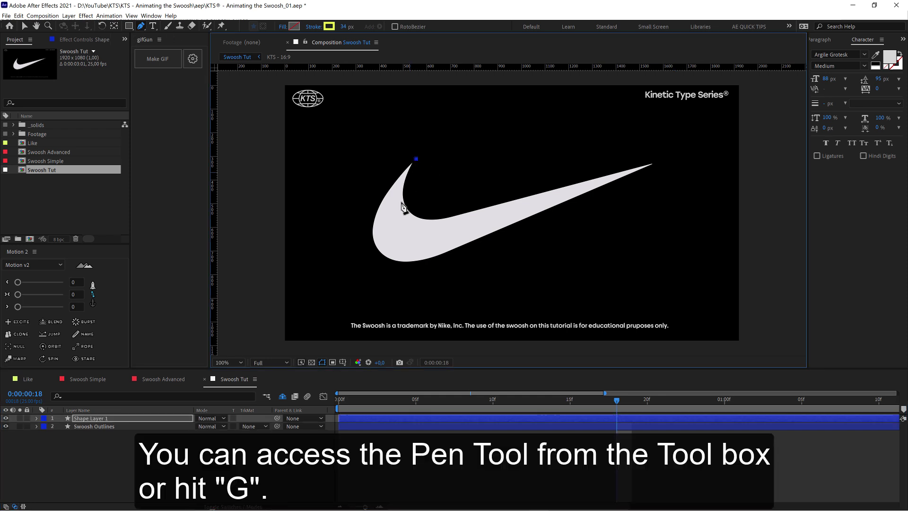
left_click_drag(394, 223, 403, 264)
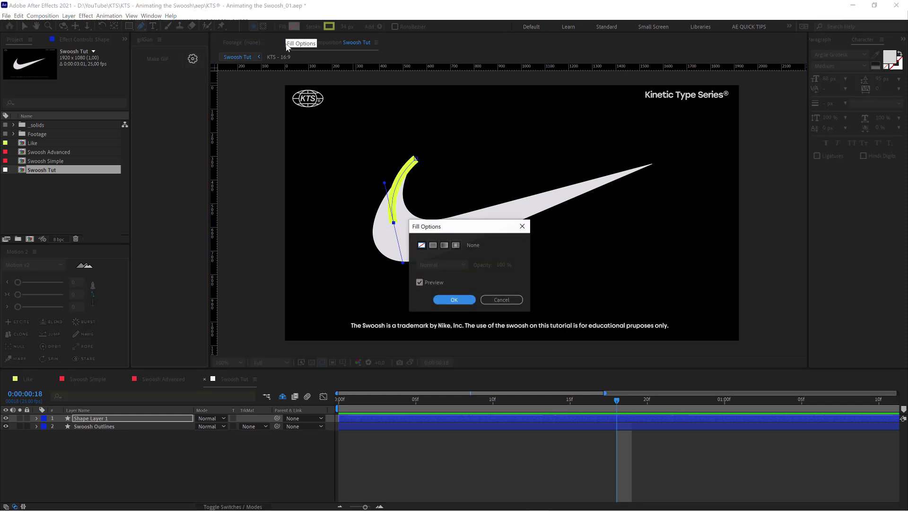
left_click(281, 28)
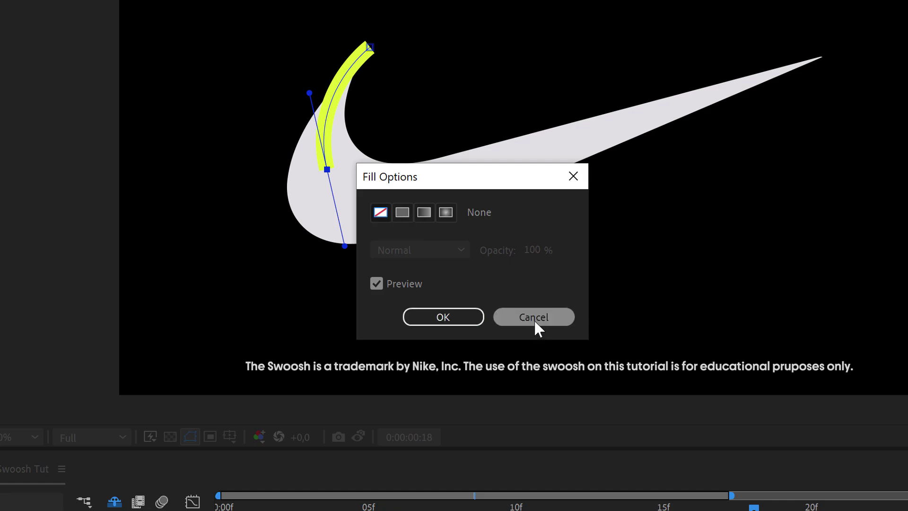
left_click(532, 318)
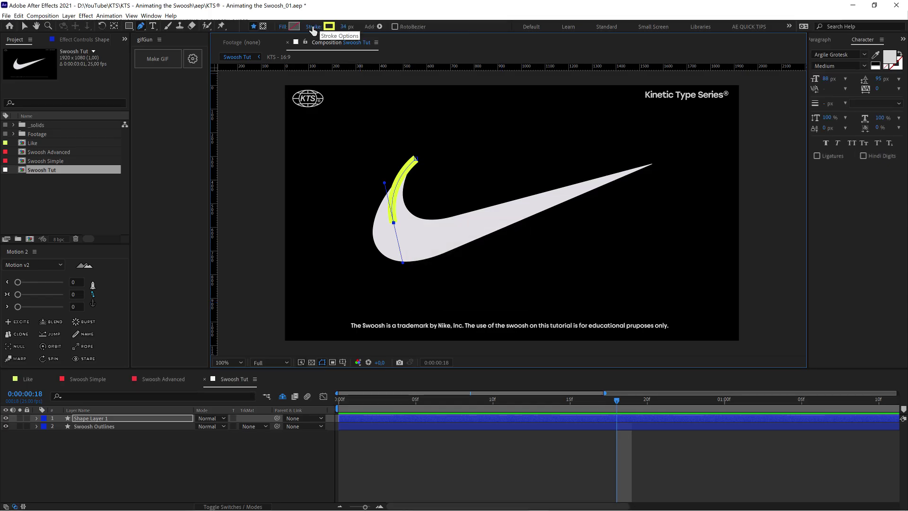
Extend the path to the swoosh's right tip and adjust its curves to follow the centreline
left_click_drag(450, 233, 457, 234)
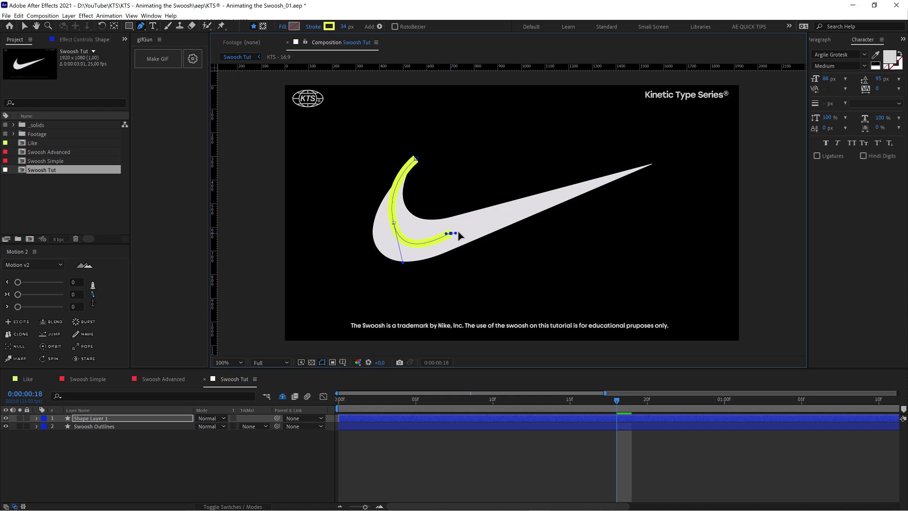
left_click(661, 162)
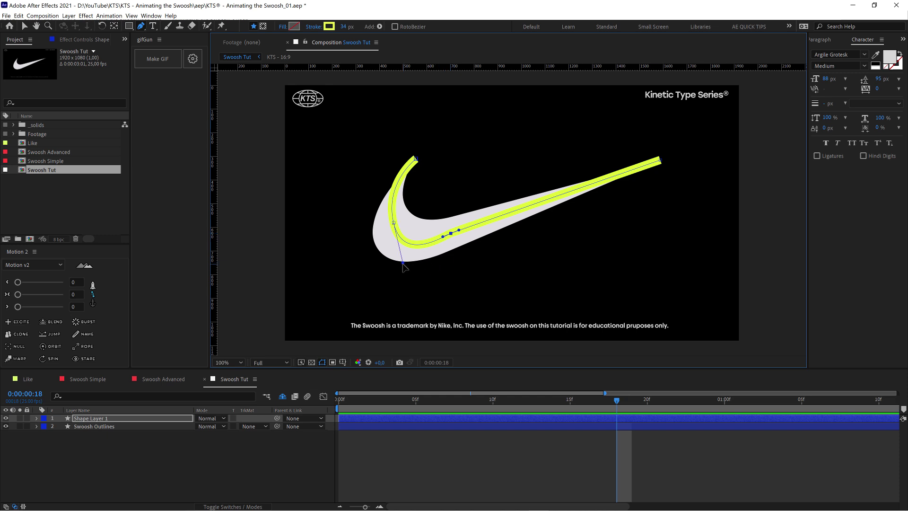
left_click_drag(404, 268, 399, 262)
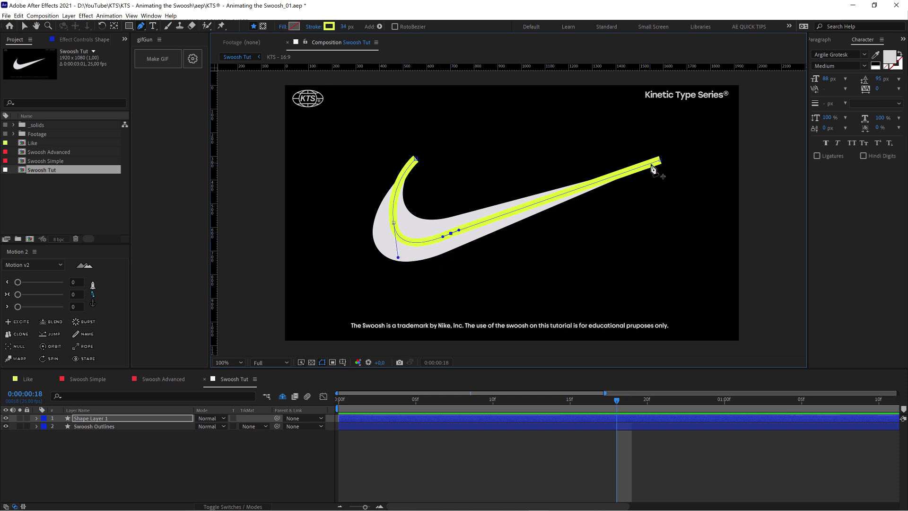
left_click_drag(661, 162, 661, 164)
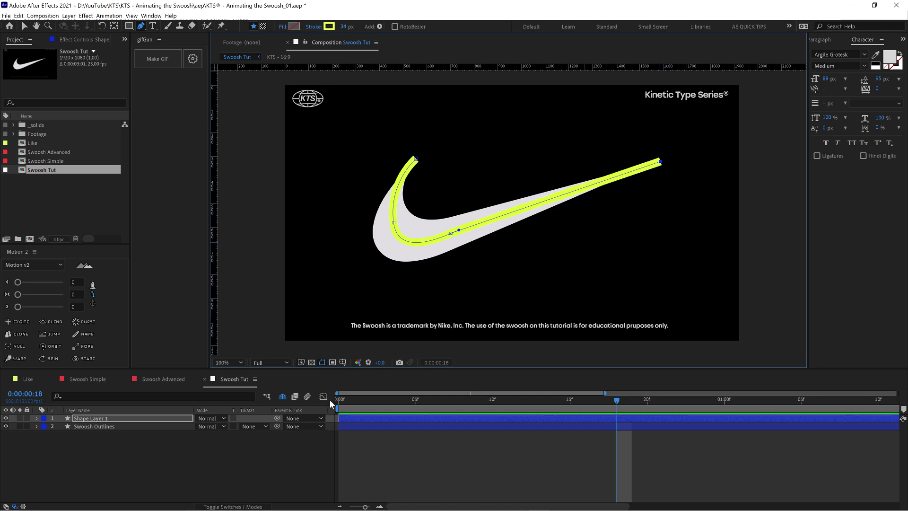
left_click(89, 418)
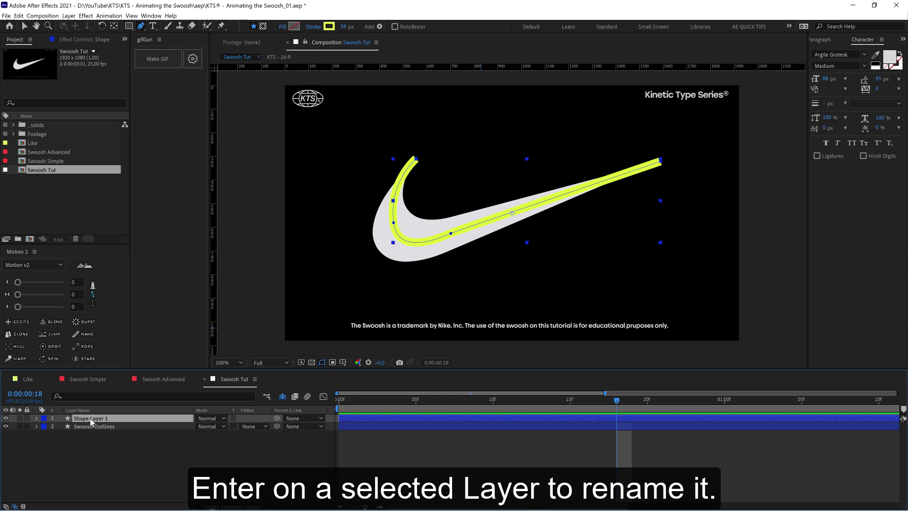
Rename Shape Layer 1 to 'mask', set its Opacity to 72% and its stroke width to 194 px
key("Return")
key("Return")
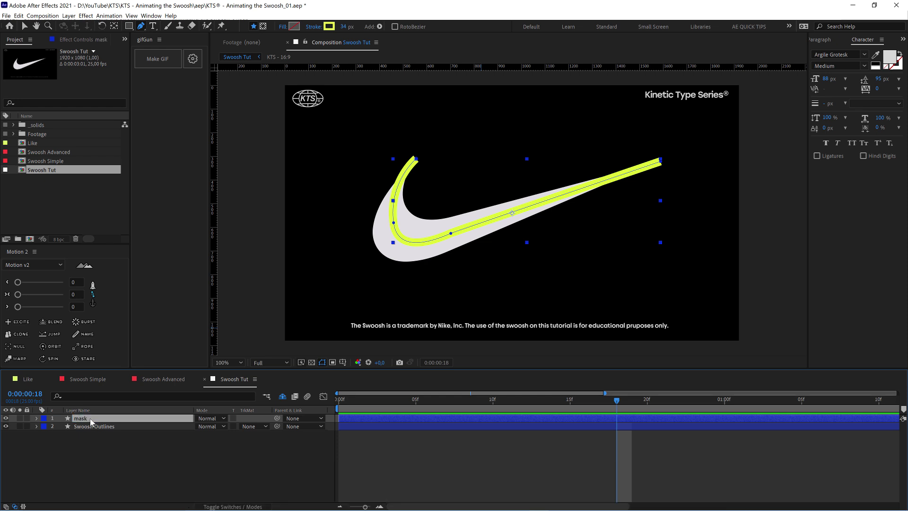
left_click(37, 418)
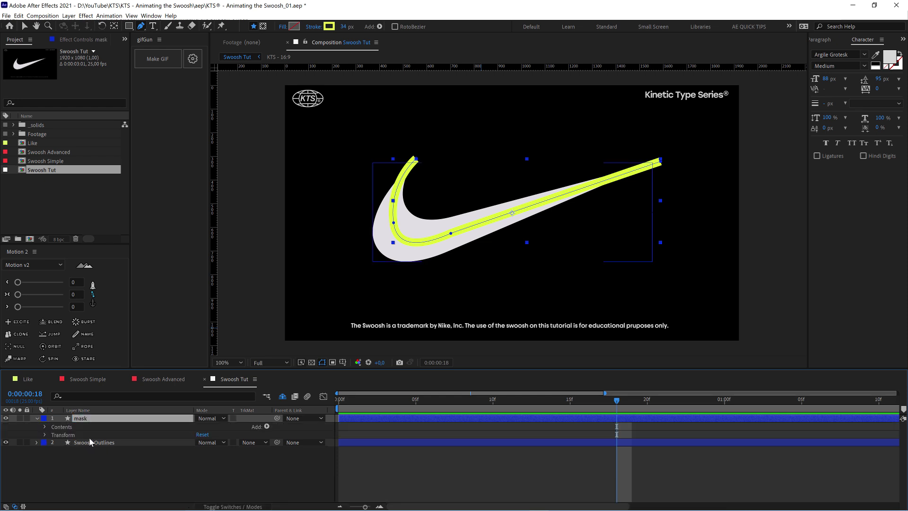
left_click(44, 435)
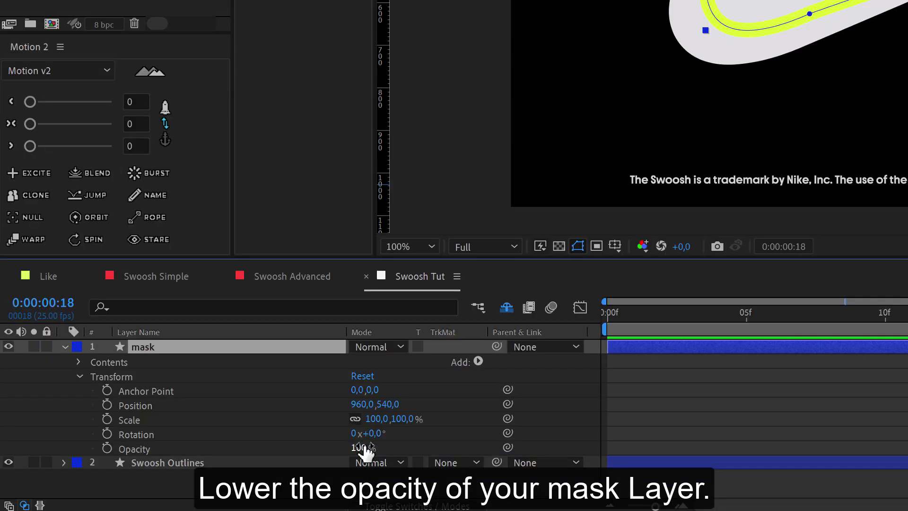
left_click_drag(203, 475, 197, 473)
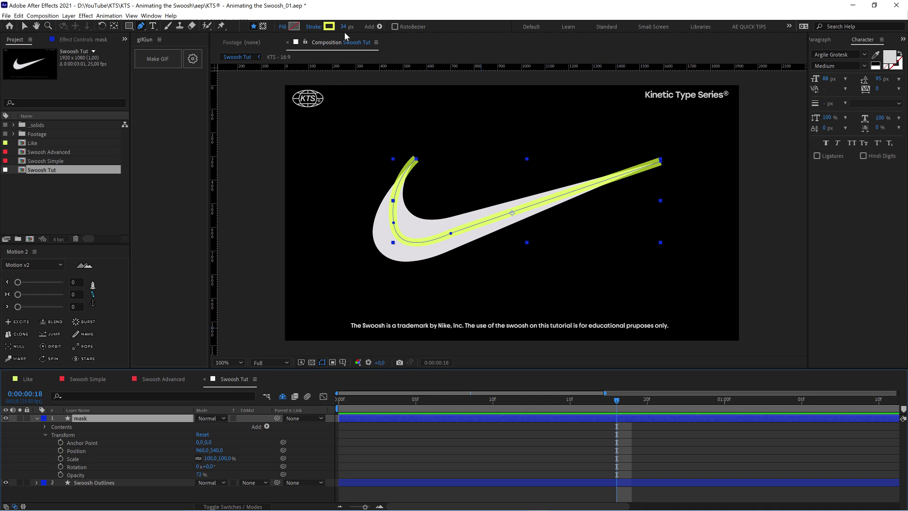
left_click_drag(347, 31, 374, 27)
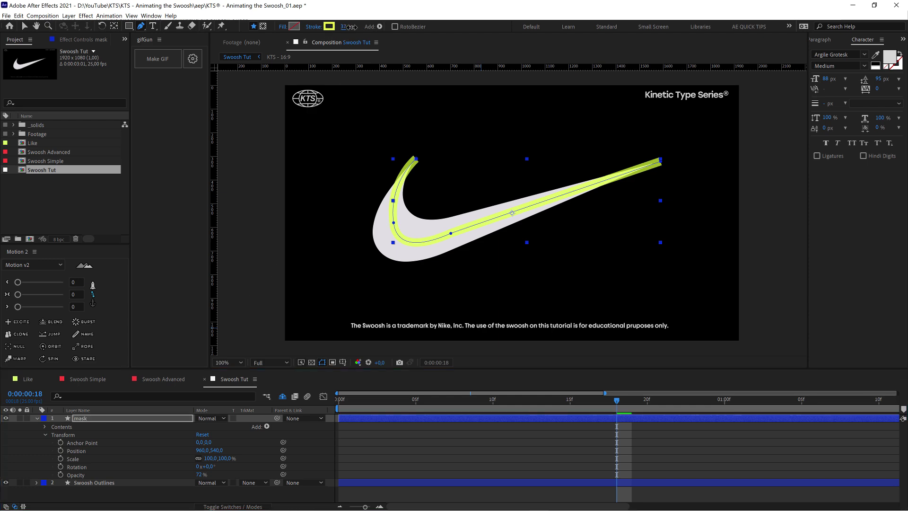
left_click_drag(250, 16, 362, 24)
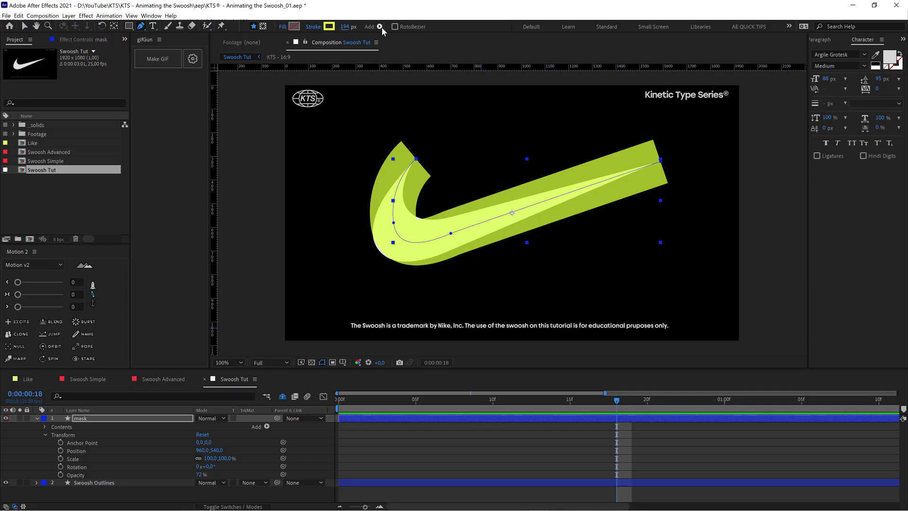
Add Trim Paths to the mask layer, expand Trim Paths 1, and thicken the stroke further
left_click(380, 27)
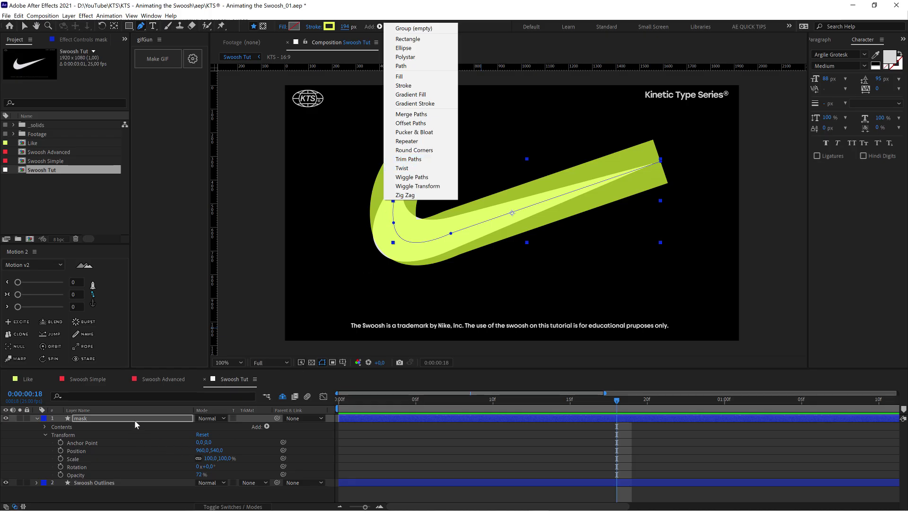
left_click(134, 420)
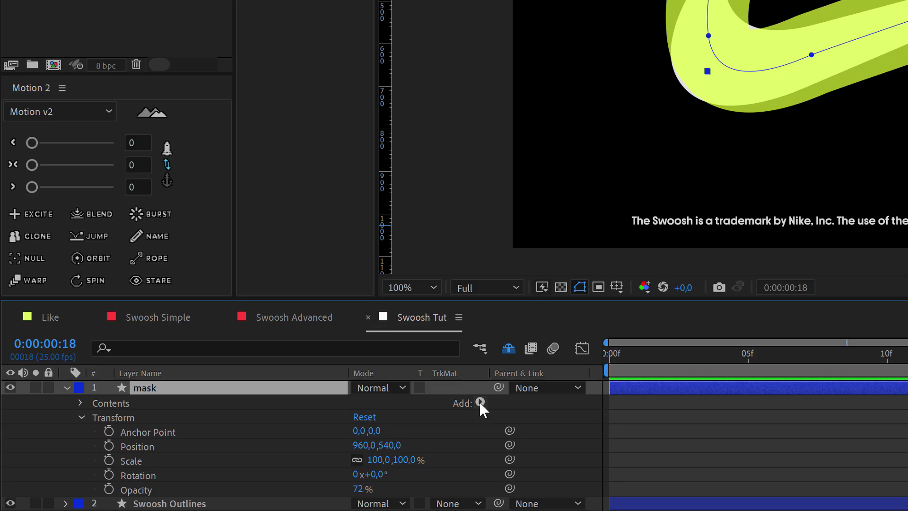
left_click(481, 401)
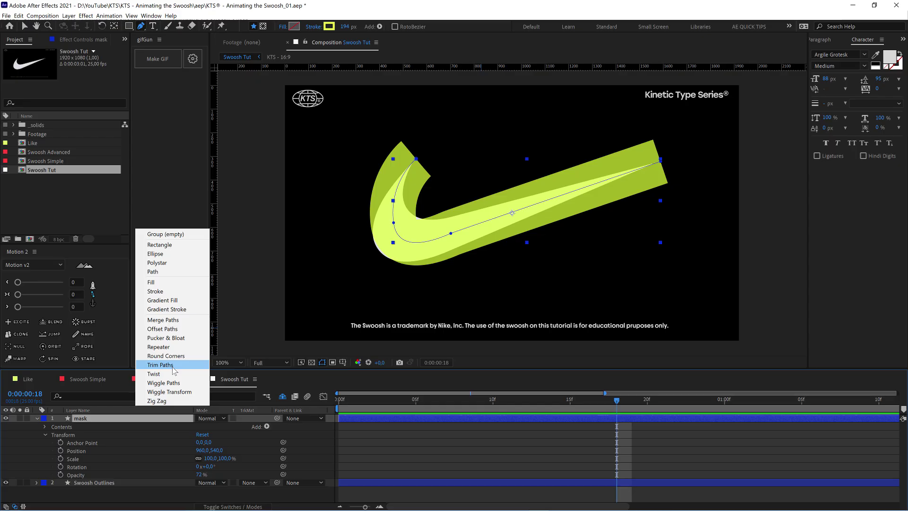
left_click(312, 291)
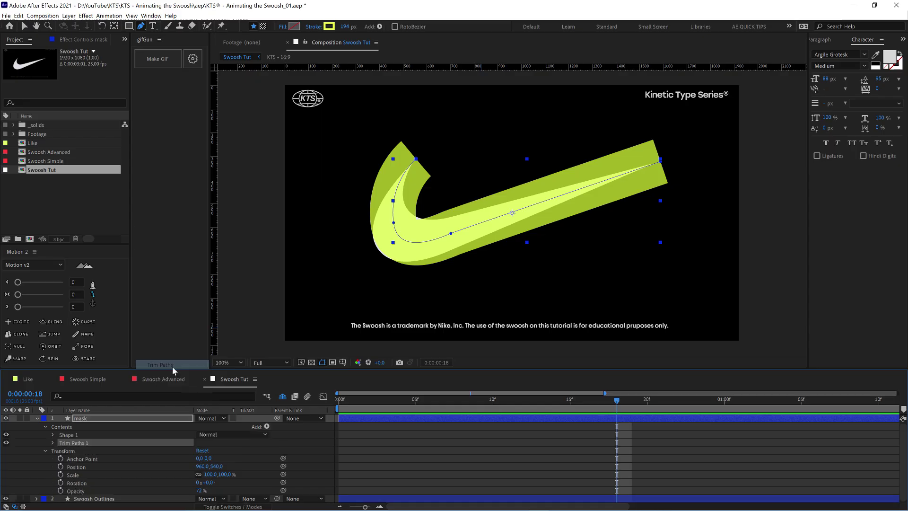
left_click(53, 443)
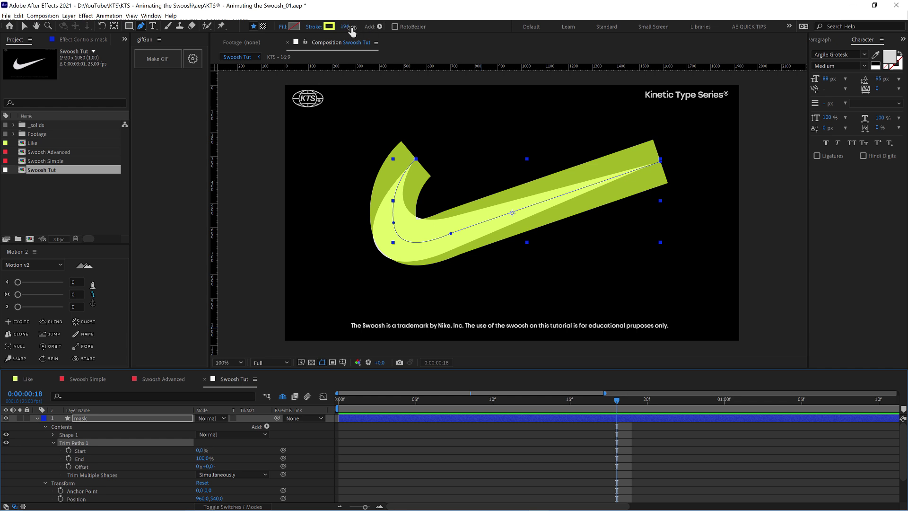
left_click_drag(349, 27, 363, 27)
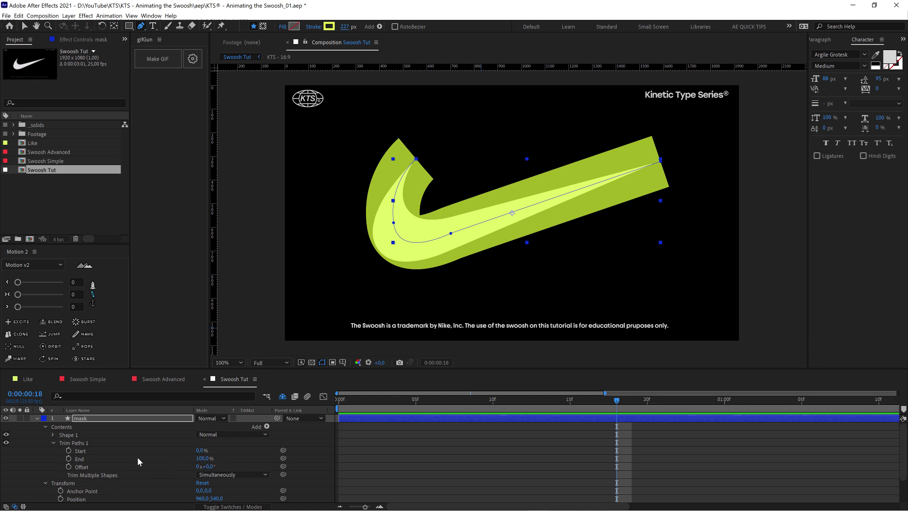
Trim the mask stroke by setting Trim Paths End to about 27%
left_click(77, 445)
scroll(77, 449, "down", 1)
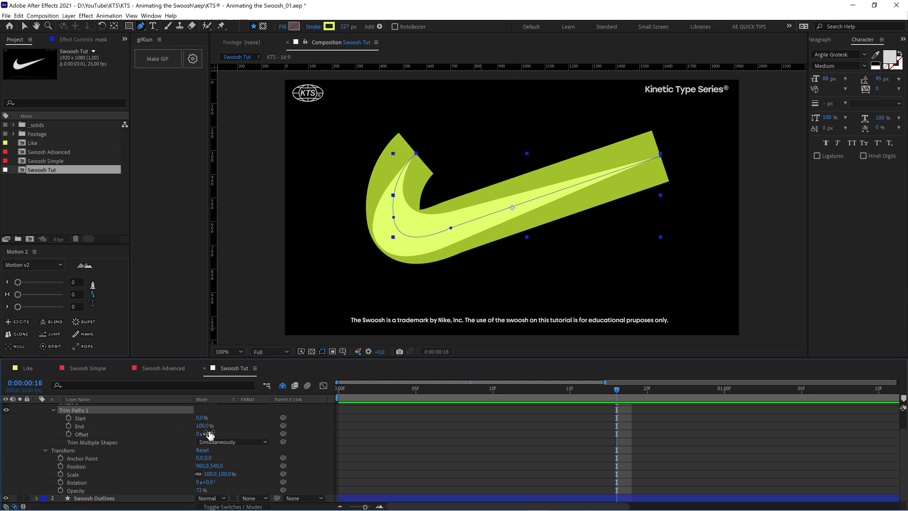
left_click_drag(208, 429, 175, 430)
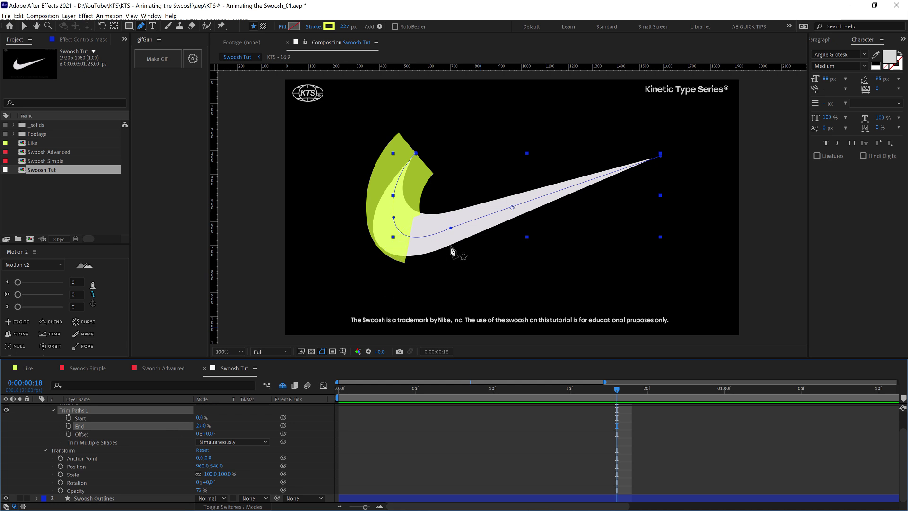
At 200% zoom, drag the lower curve point's handle so the stroke follows the swoosh's bend
key("period")
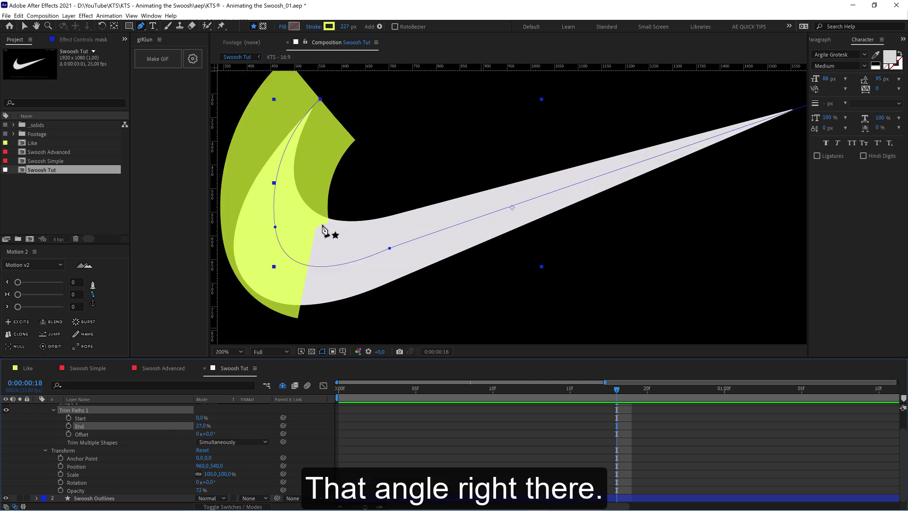
left_click_drag(322, 229, 351, 232)
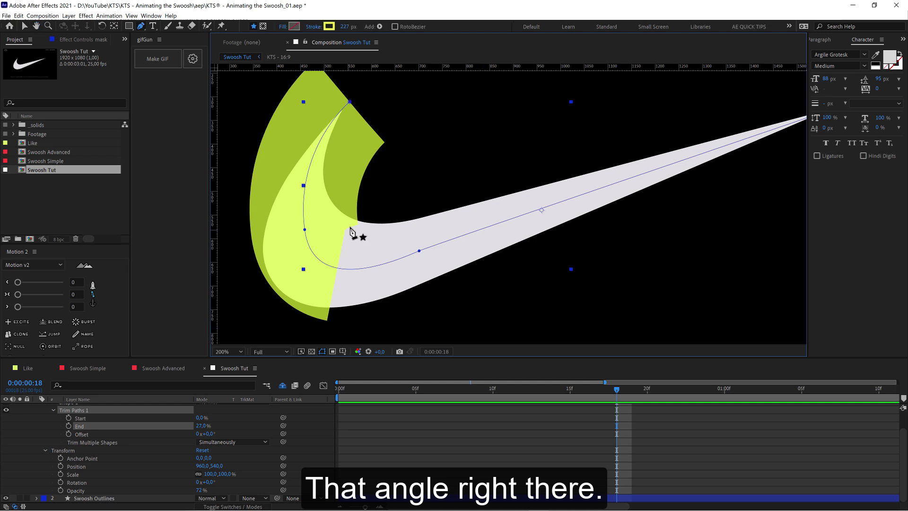
left_click(420, 251)
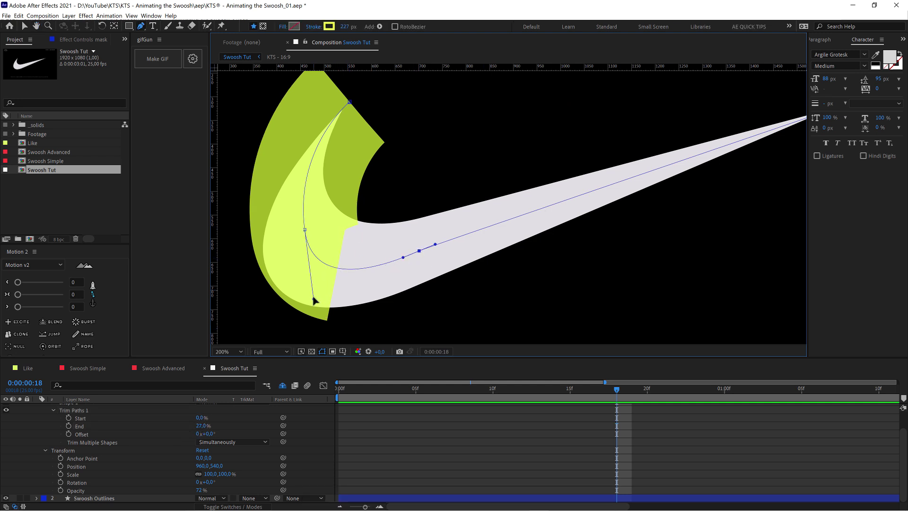
mouse_move(311, 301)
left_mouse_down()
mouse_move(304, 297)
mouse_move(326, 298)
left_mouse_up()
Scrub Trim Paths End to test coverage and refine the mask path's curve around the hook at 200%
left_click(184, 448)
mouse_move(202, 429)
left_mouse_down()
mouse_move(194, 428)
mouse_move(233, 423)
mouse_move(170, 435)
mouse_move(183, 435)
left_mouse_up()
key("comma")
key("period")
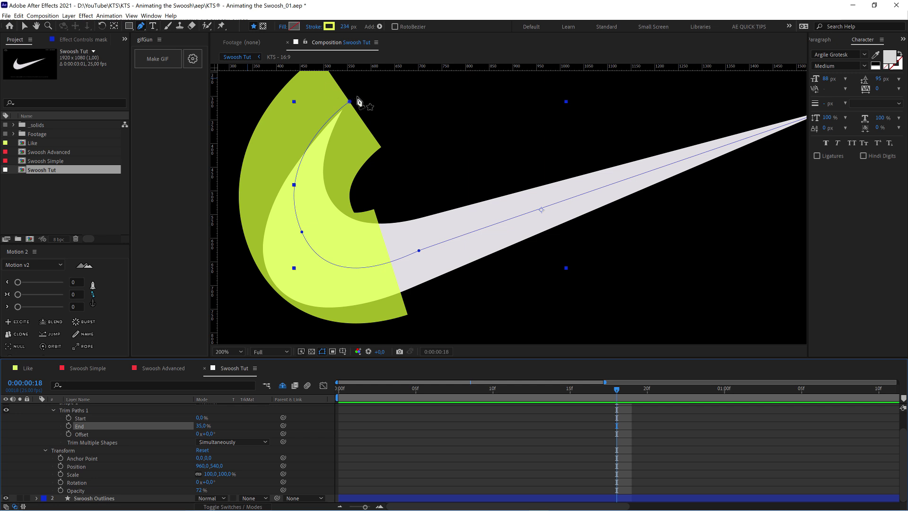
mouse_move(360, 110)
left_mouse_down()
mouse_move(375, 126)
mouse_move(368, 121)
left_mouse_up()
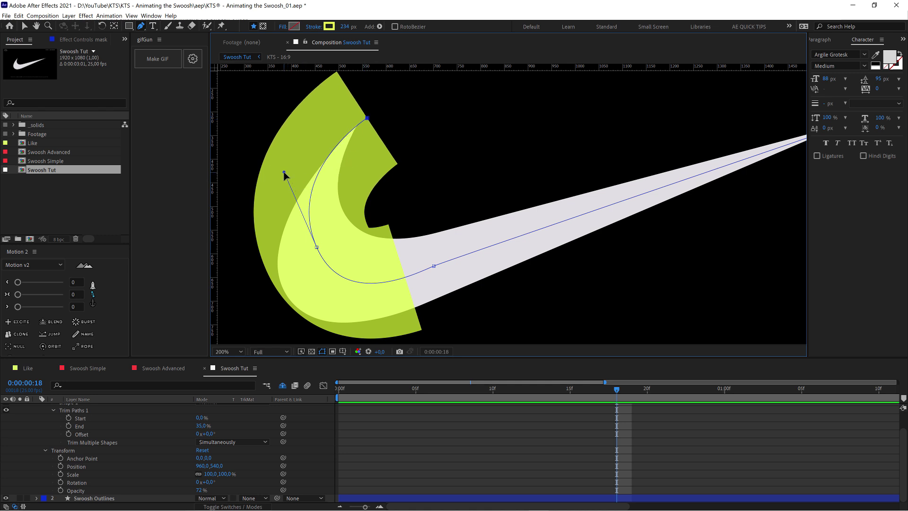
left_click_drag(284, 173, 285, 176)
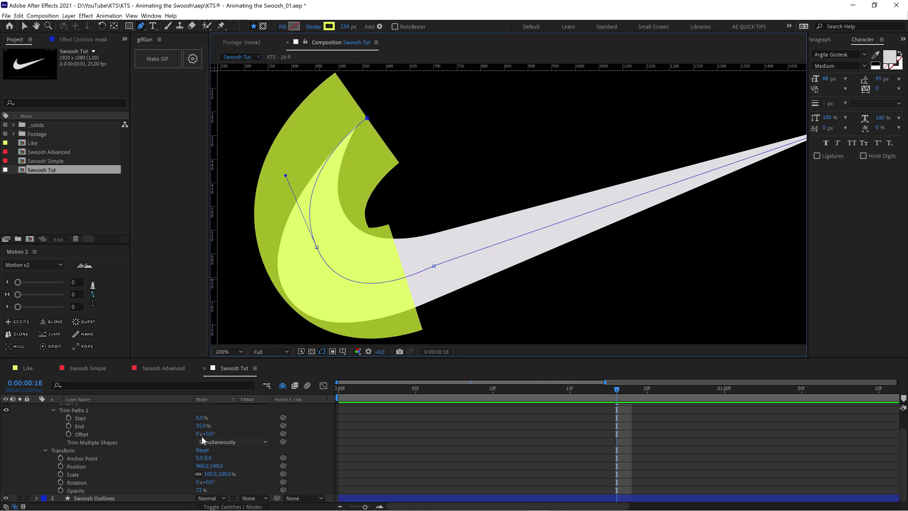
mouse_move(201, 429)
left_mouse_down()
mouse_move(185, 428)
mouse_move(219, 427)
mouse_move(182, 428)
mouse_move(254, 427)
left_mouse_up()
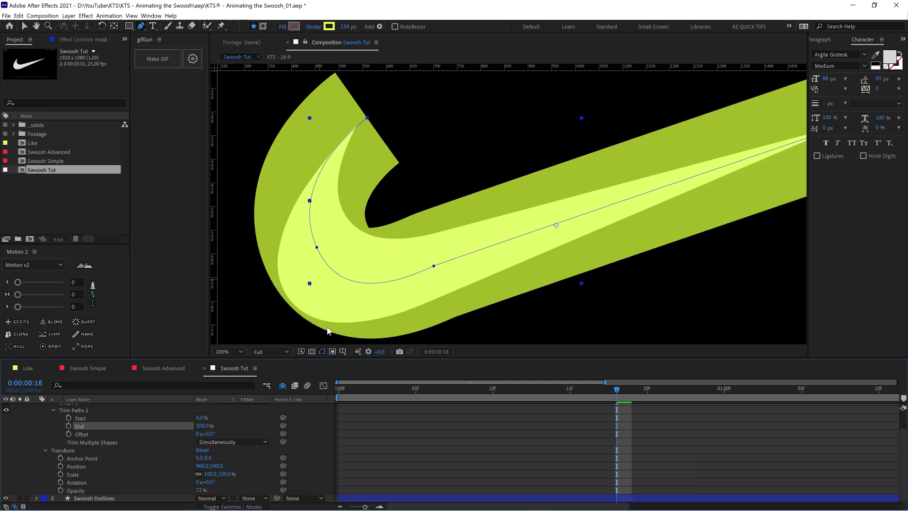
Zoom back to 100%, collapse the mask's Trim Paths and Contents, and raise its Opacity to 100%
key("comma")
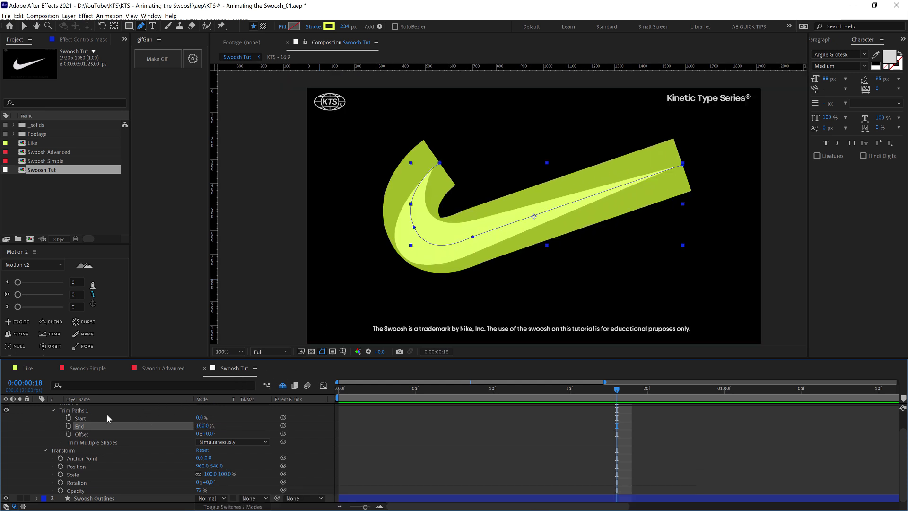
scroll(107, 428, "up", 2)
left_click(75, 407)
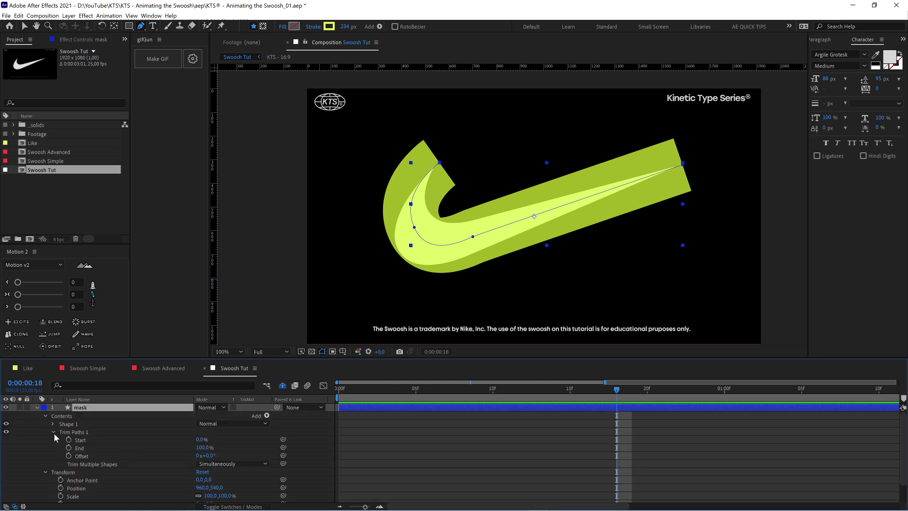
left_click(53, 432)
left_click(46, 415)
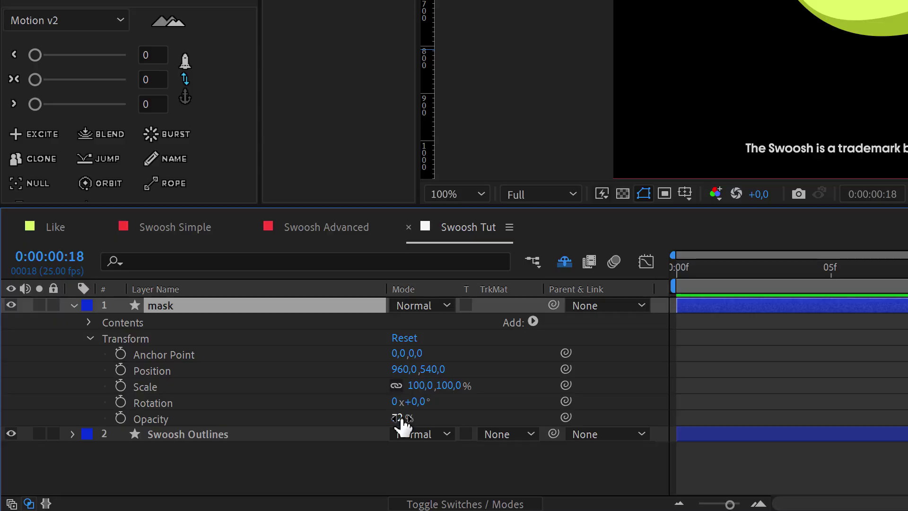
left_click_drag(202, 464, 250, 458)
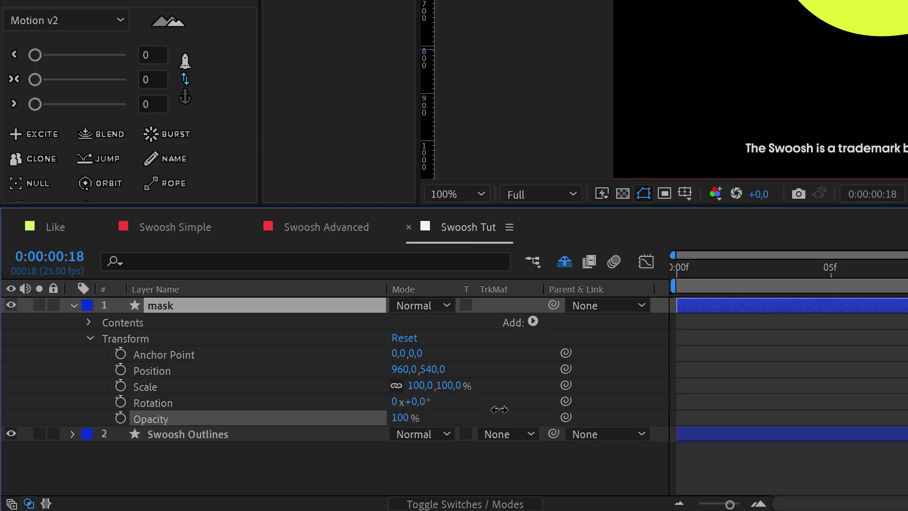
left_click(316, 433)
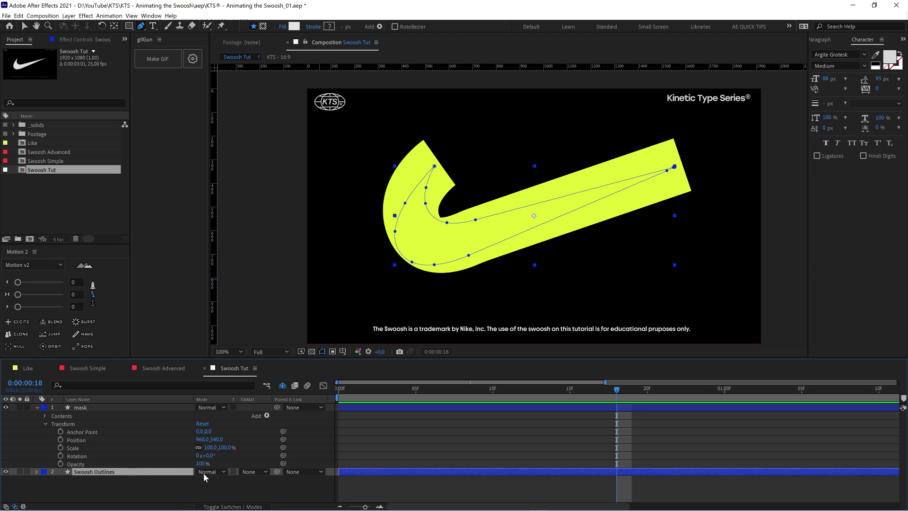
Set Swoosh Outlines' track matte to Alpha Matte 'mask' and scrub to preview the matted swoosh
left_click(248, 472)
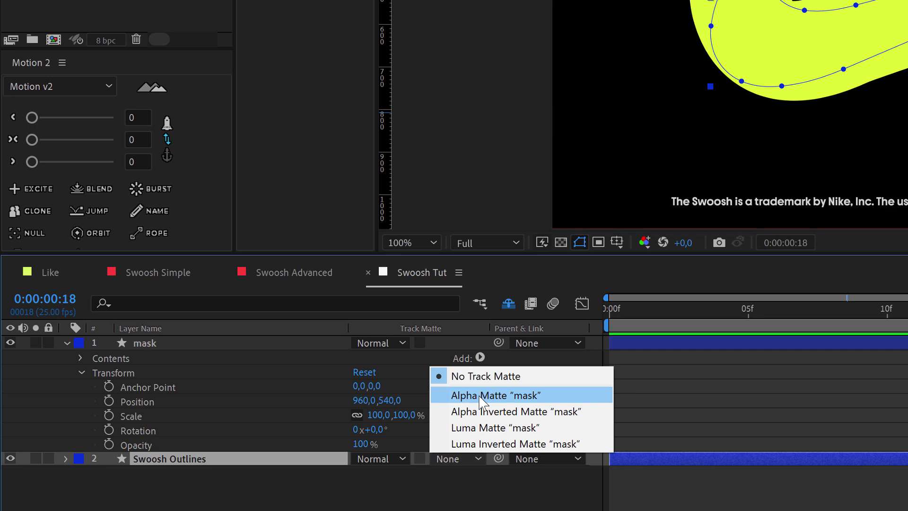
left_click(480, 396)
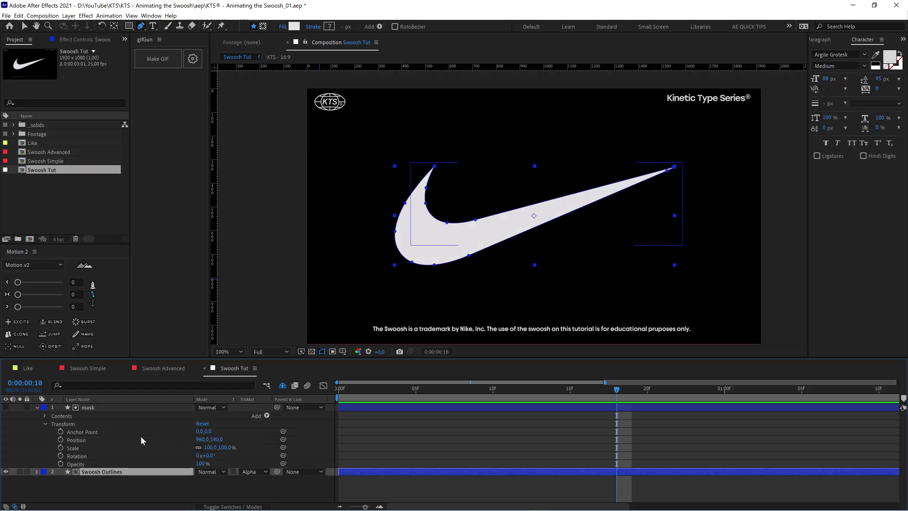
left_click(44, 415)
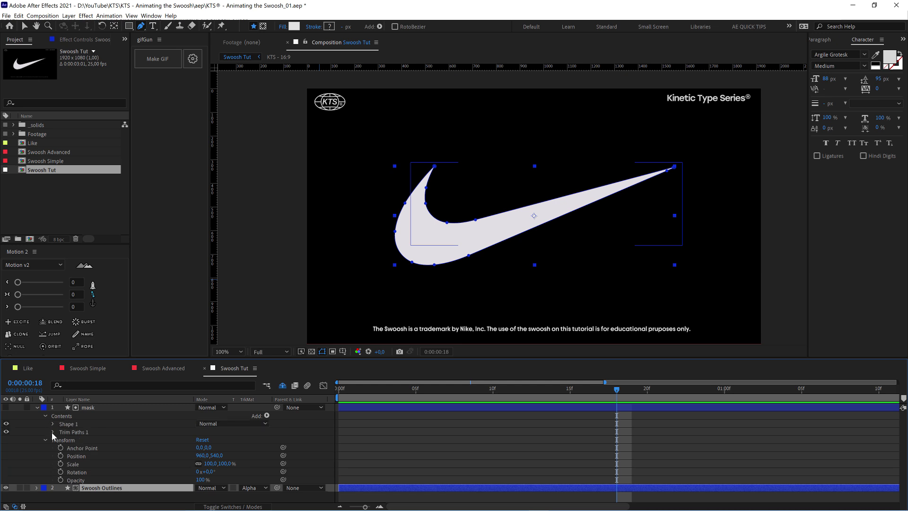
left_click(53, 432)
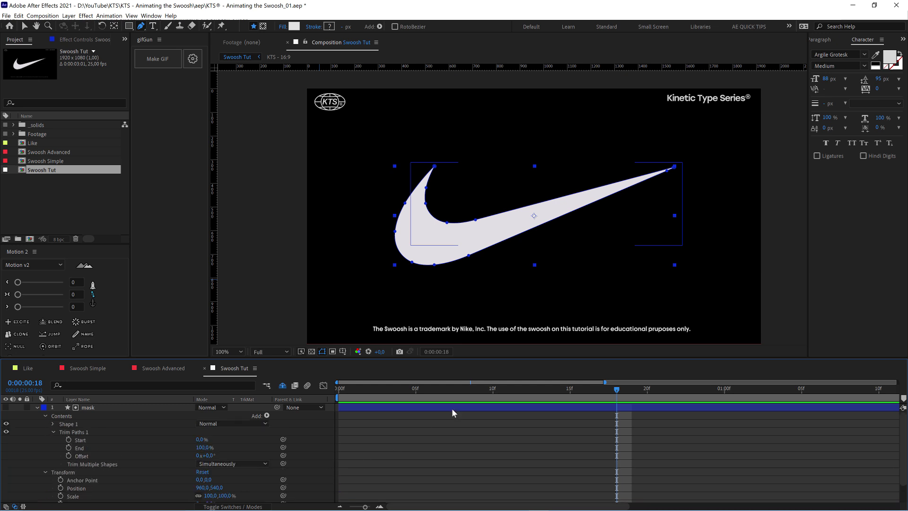
left_click_drag(446, 390, 416, 400)
Keyframe Trim Paths End at 100% at one second and 0% at 0:00
left_click_drag(340, 387, 717, 399)
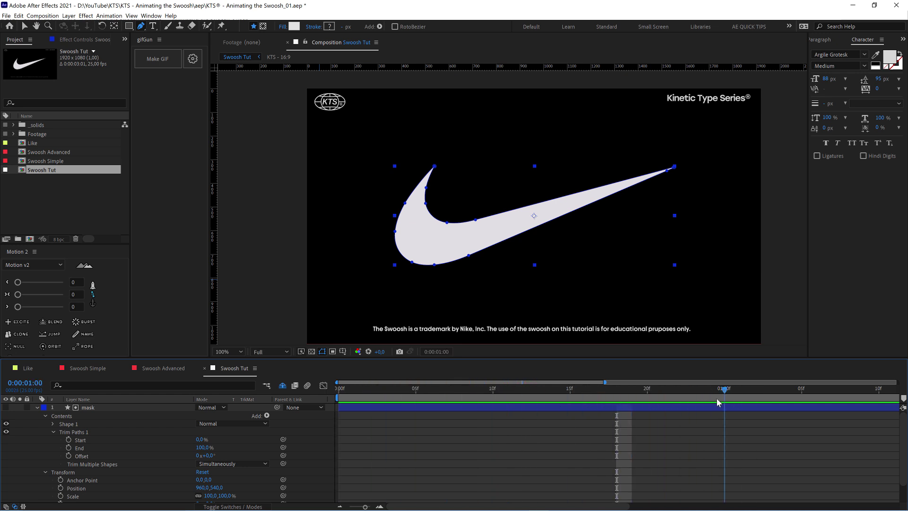
left_click(69, 448)
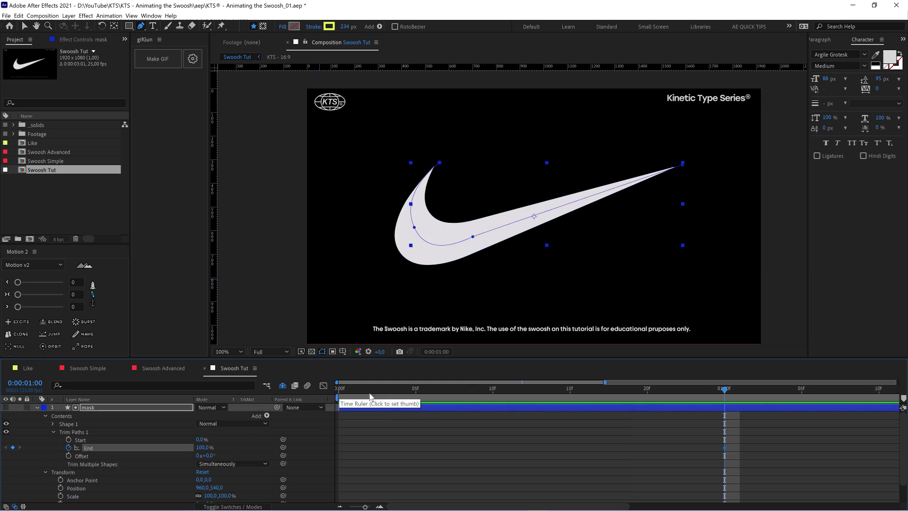
key("Home")
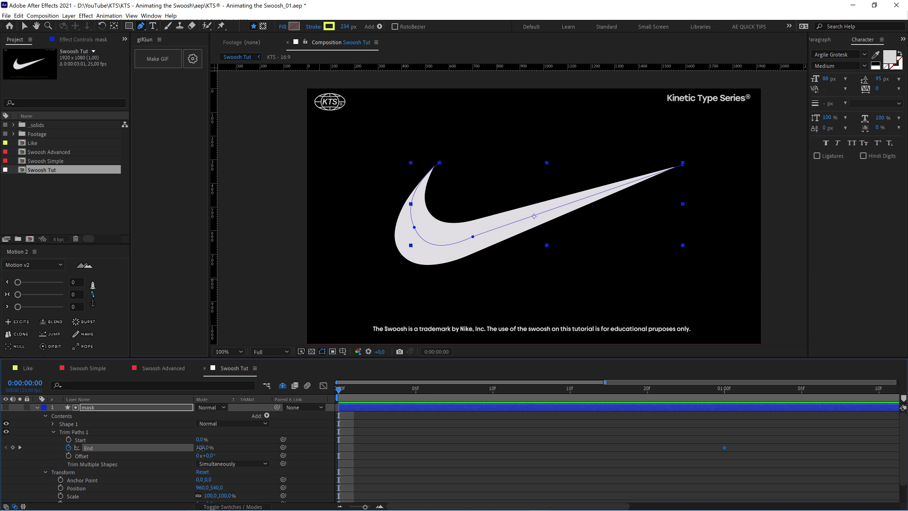
left_click_drag(201, 447, 152, 449)
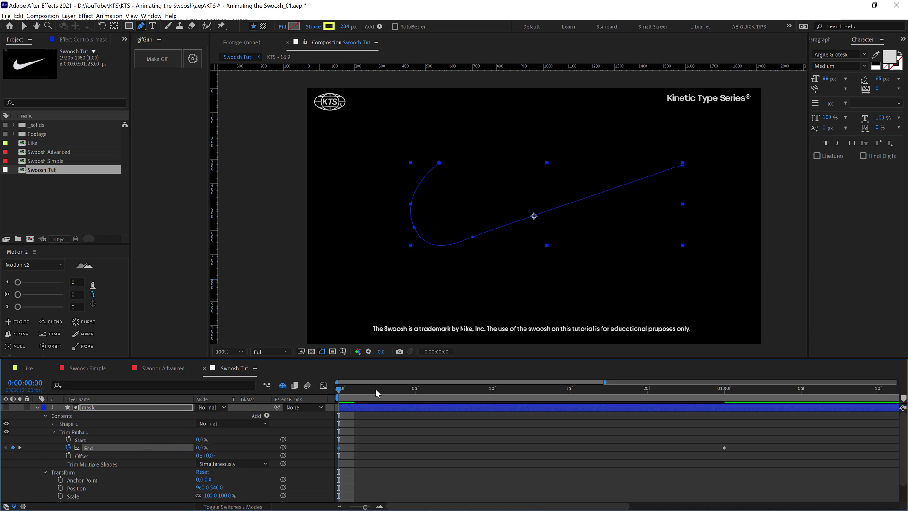
Preview the reveal animation and scrub a zoomed-out timeline to check it
key("space")
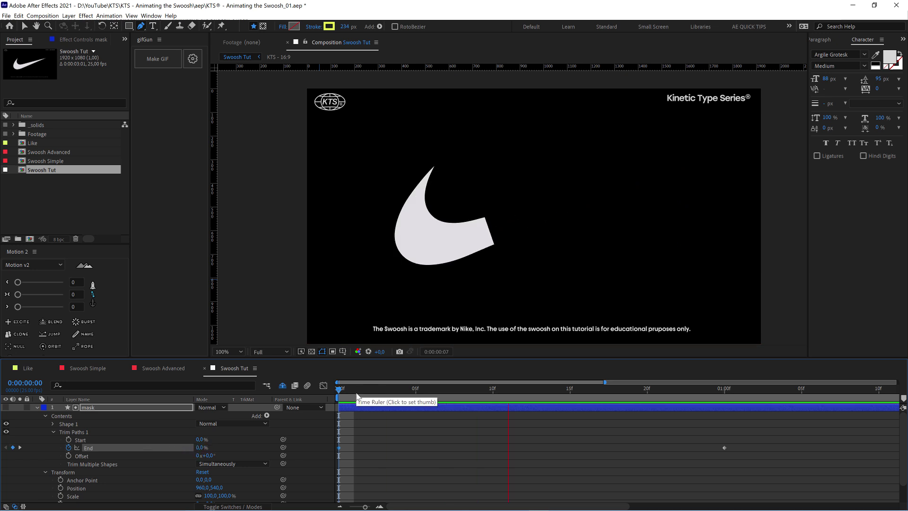
key("space")
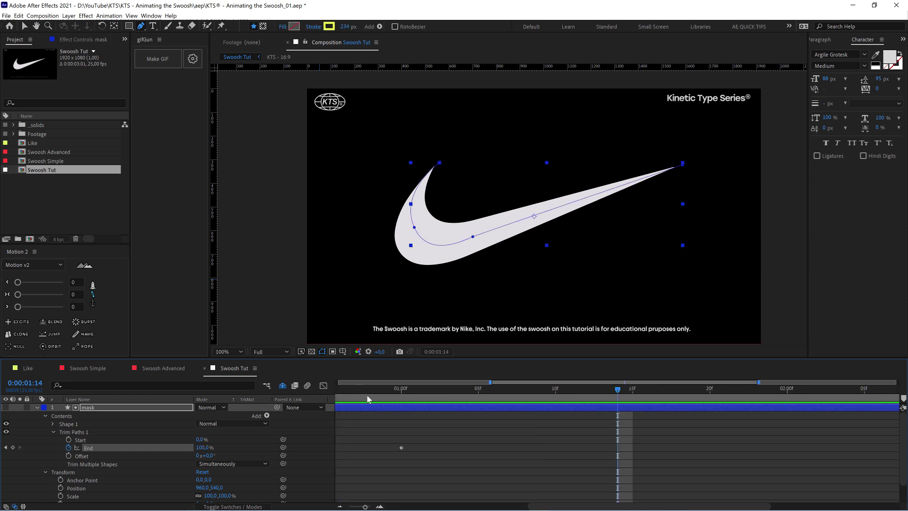
key("Home")
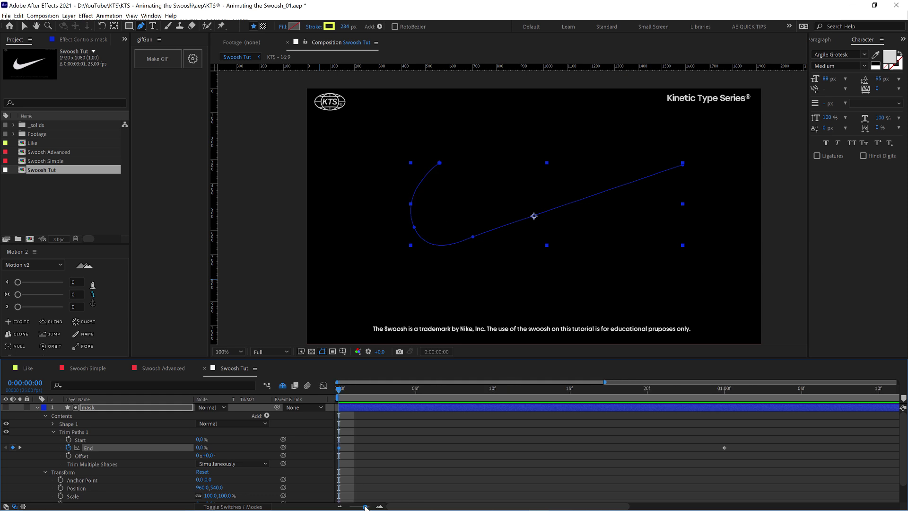
left_click_drag(364, 507, 354, 508)
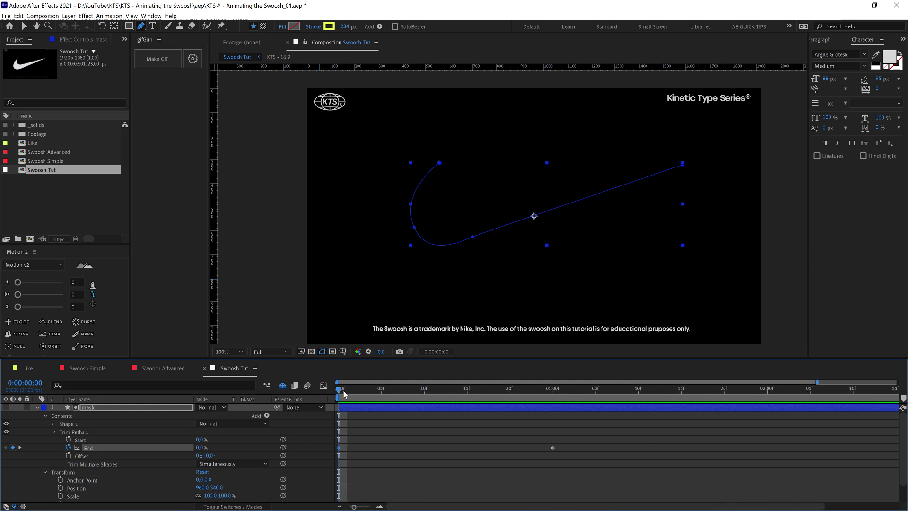
mouse_move(344, 392)
left_mouse_down()
mouse_move(481, 399)
mouse_move(347, 401)
mouse_move(552, 408)
left_mouse_up()
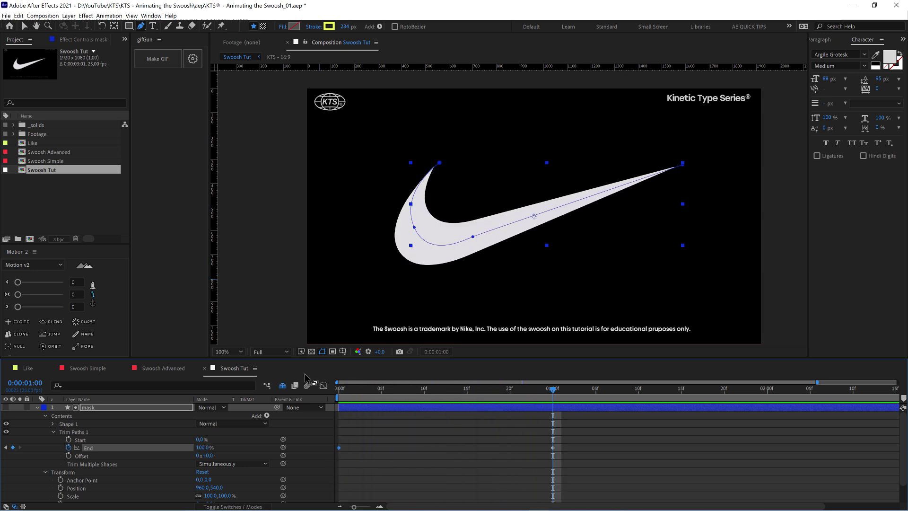
mouse_move(339, 449)
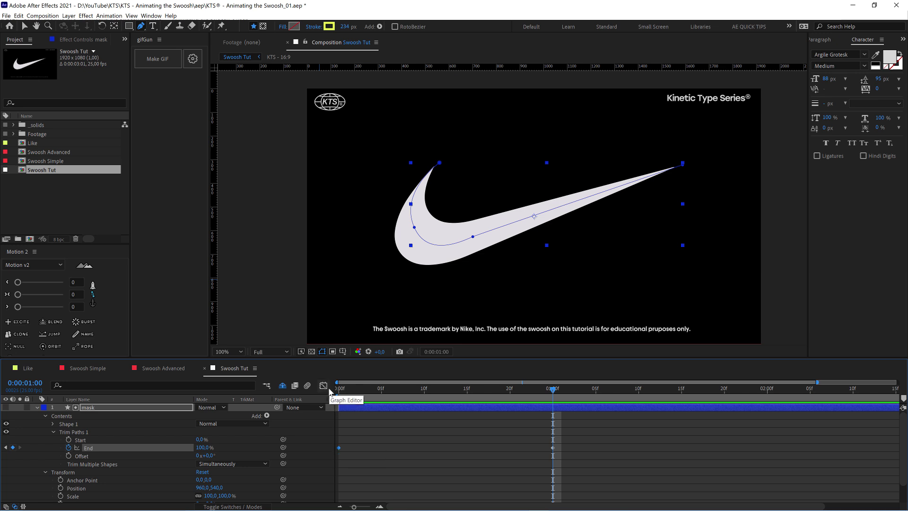
In the Graph Editor, Easy Ease both End keyframes and steepen the curve into the 100% keyframe
left_click(324, 386)
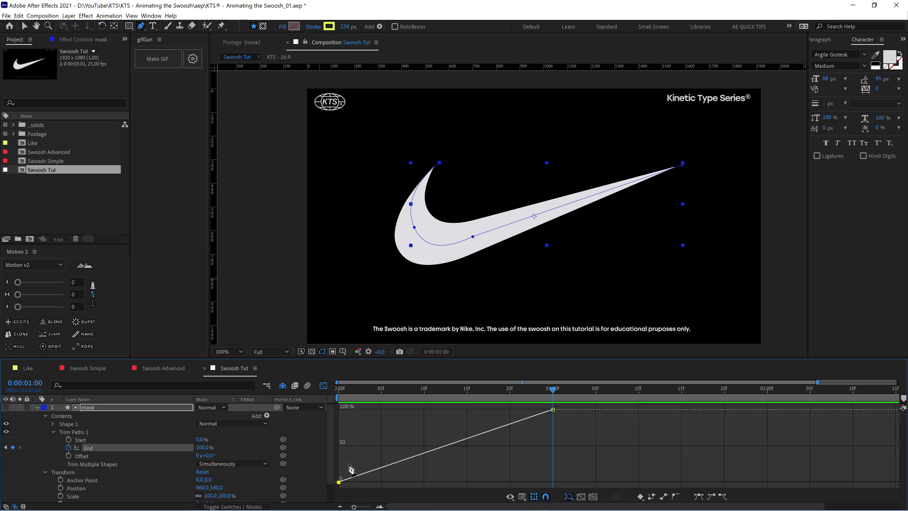
key("v")
left_click(323, 386)
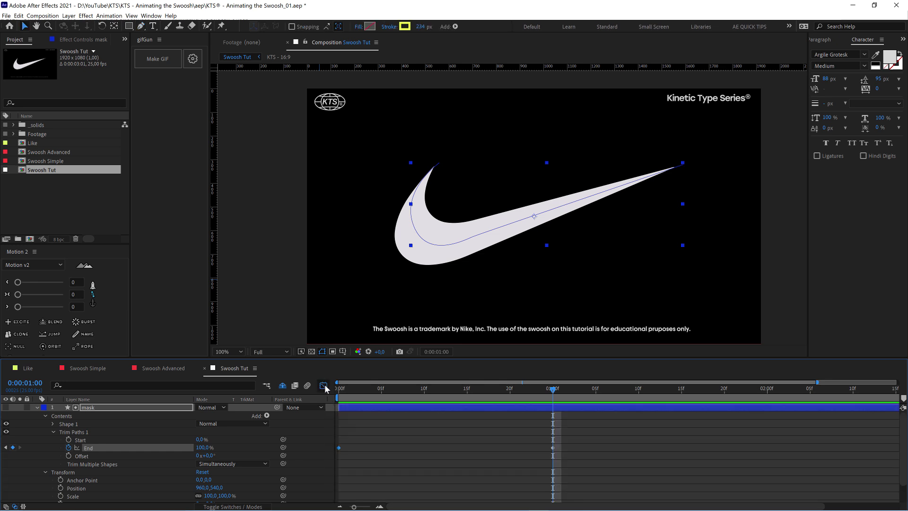
left_click(323, 386)
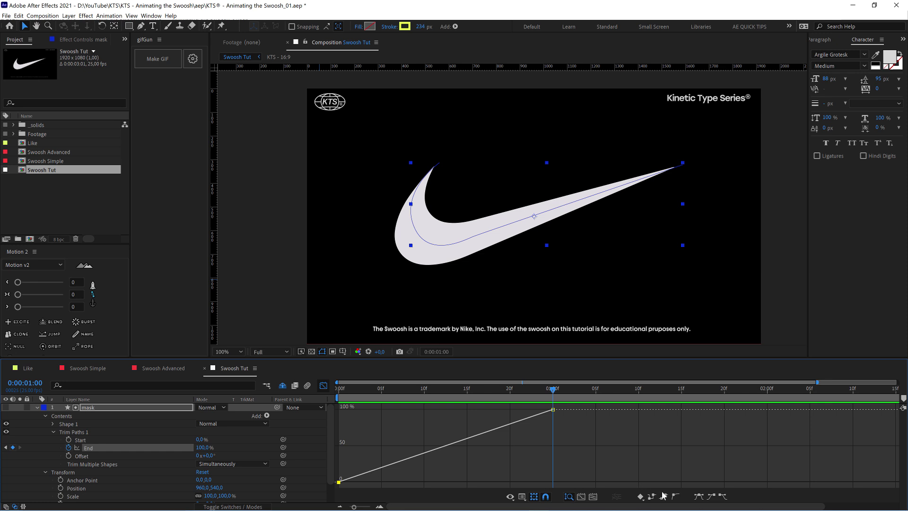
left_click(699, 496)
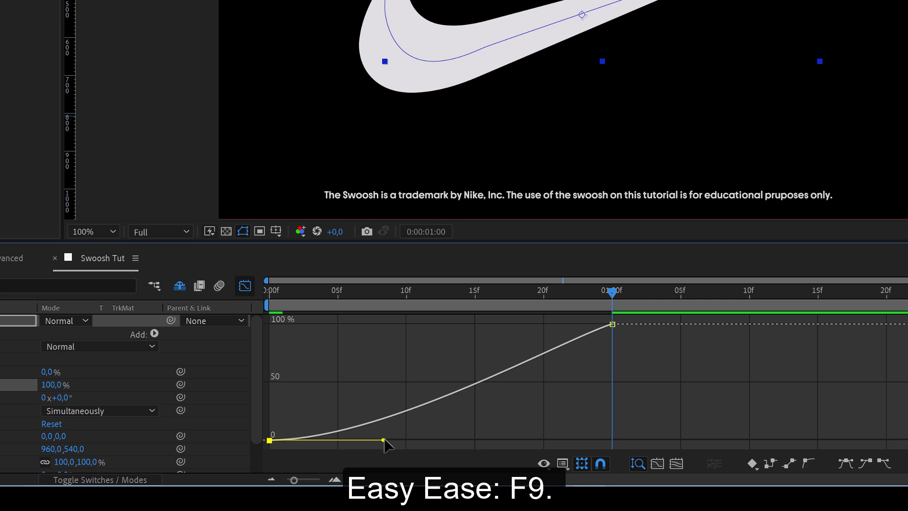
left_click_drag(384, 440, 648, 436)
left_click(612, 325)
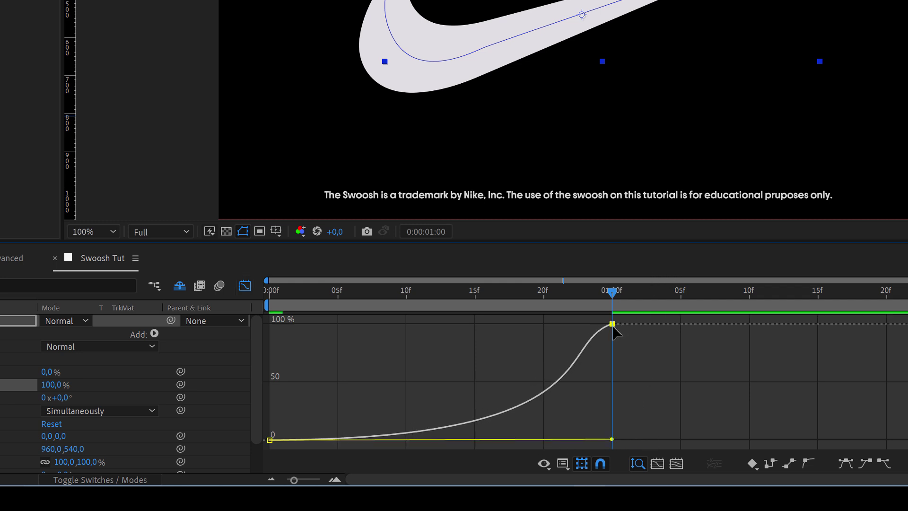
left_click(849, 462)
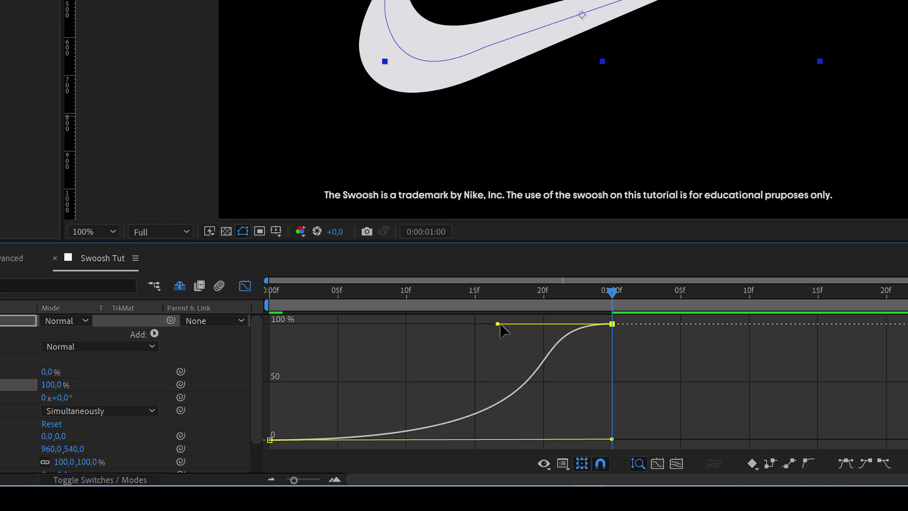
left_click_drag(498, 325, 602, 405)
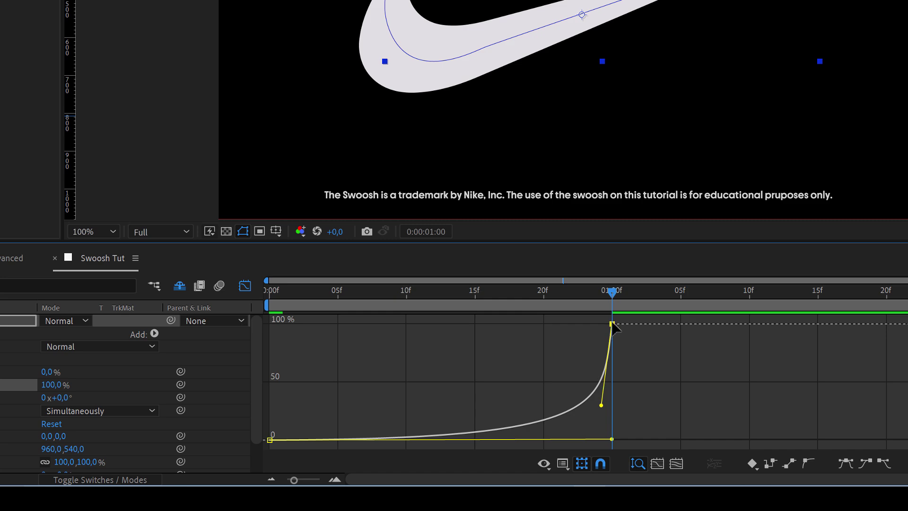
Scrub and play back the eased swoosh reveal around one second
left_click_drag(363, 294, 527, 303)
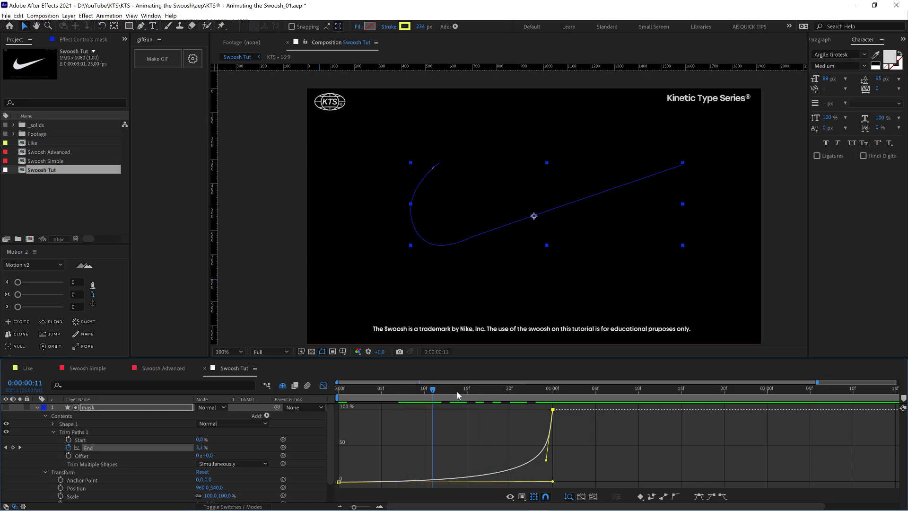
left_click_drag(501, 396, 548, 398)
key("space")
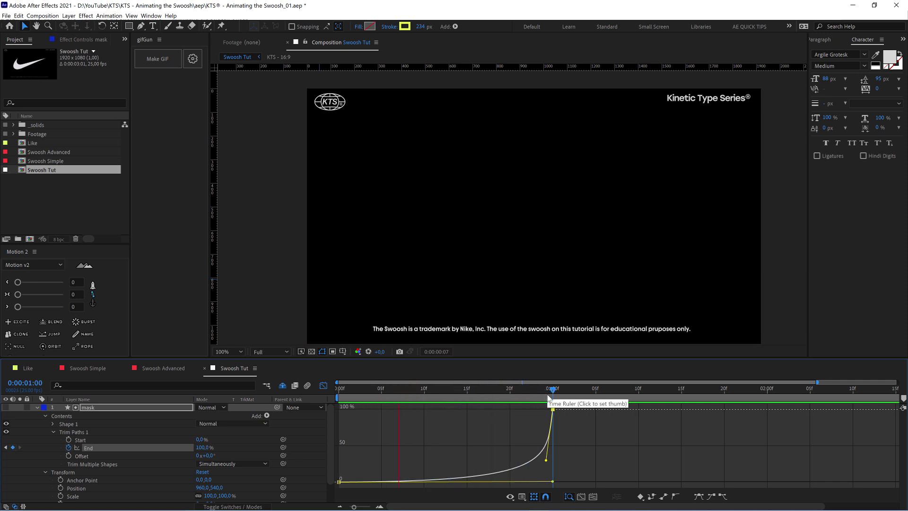
key("space")
Back in the layer bars, give Swoosh Outlines an Offset Paths 1 group with Amount 0
left_click(37, 409)
left_click(94, 415)
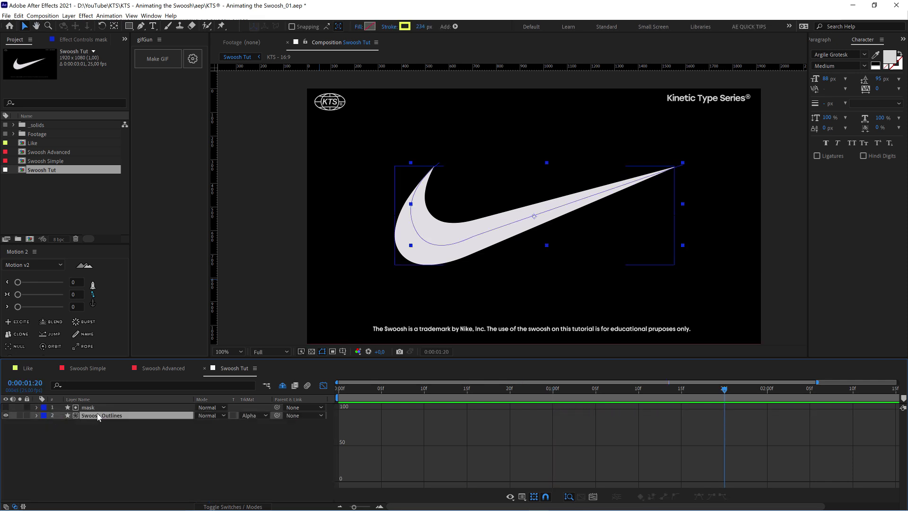
left_click(324, 386)
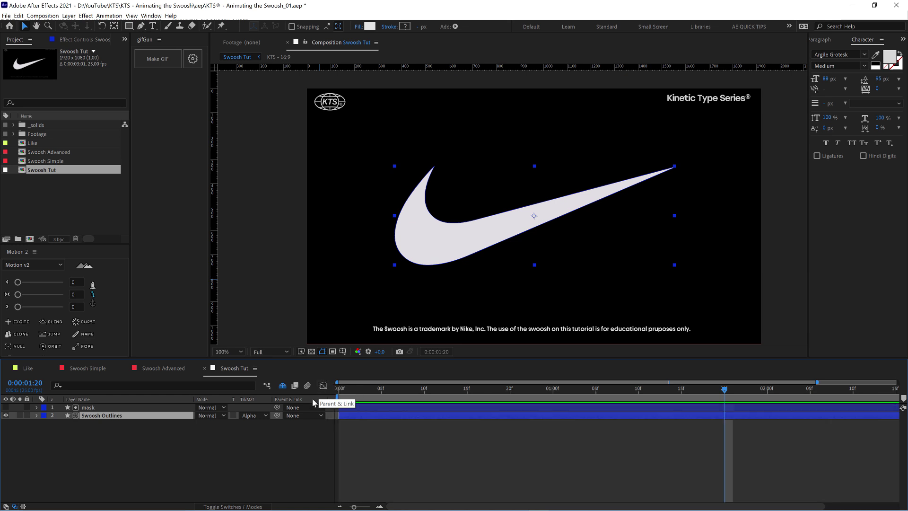
left_click(36, 415)
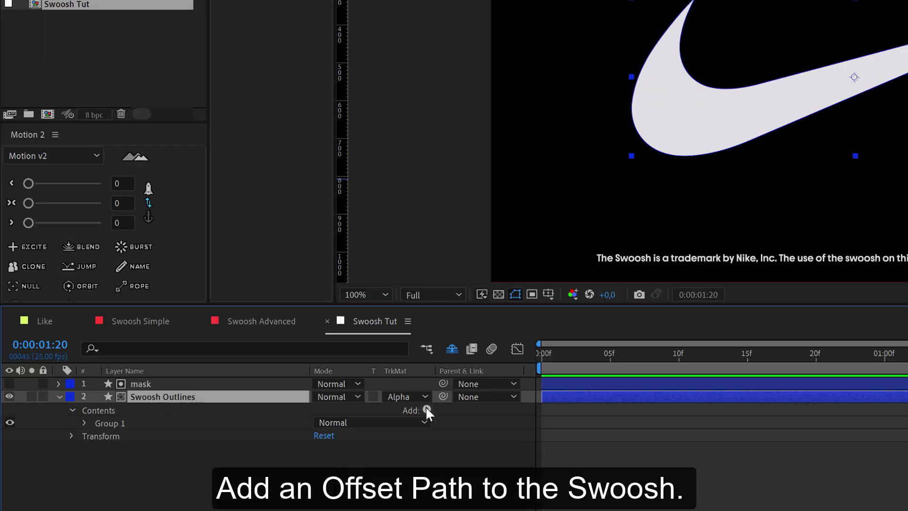
left_click(426, 410)
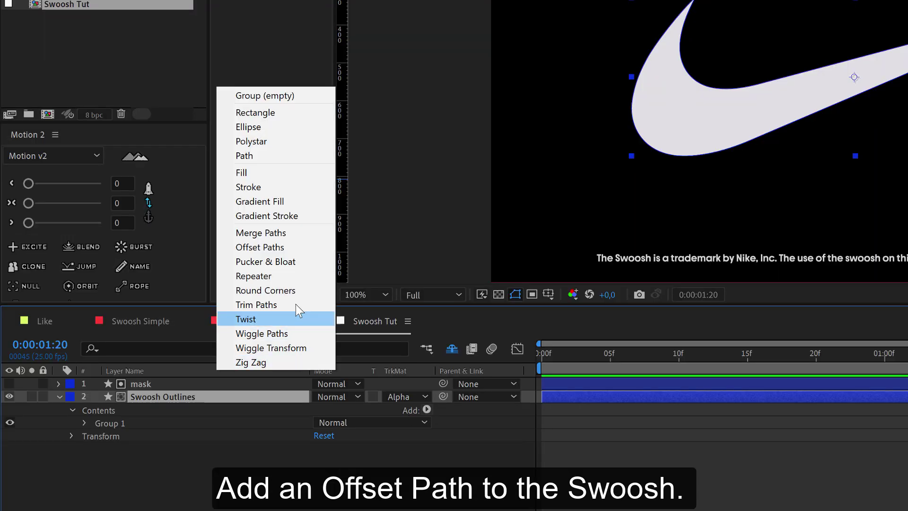
left_click(288, 247)
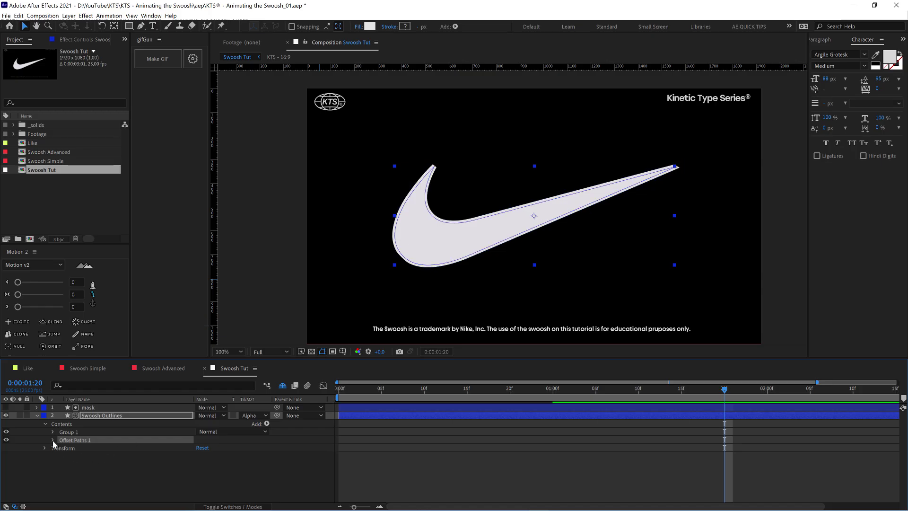
left_click(53, 441)
left_click(197, 448)
type("0")
key("Return")
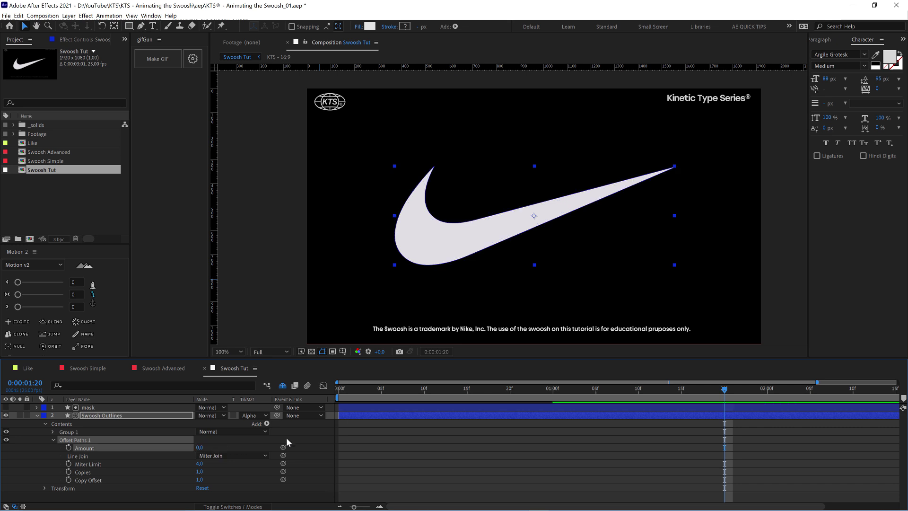
Reveal the mask layer's keyframed End property and scrub to review the reveal timing
left_click(390, 389)
left_click(387, 408)
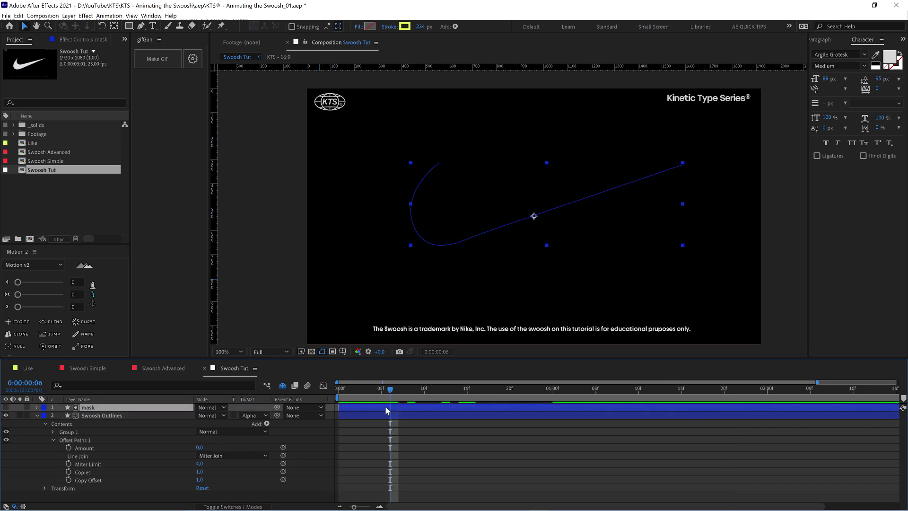
key("u")
left_click_drag(402, 341, 553, 368)
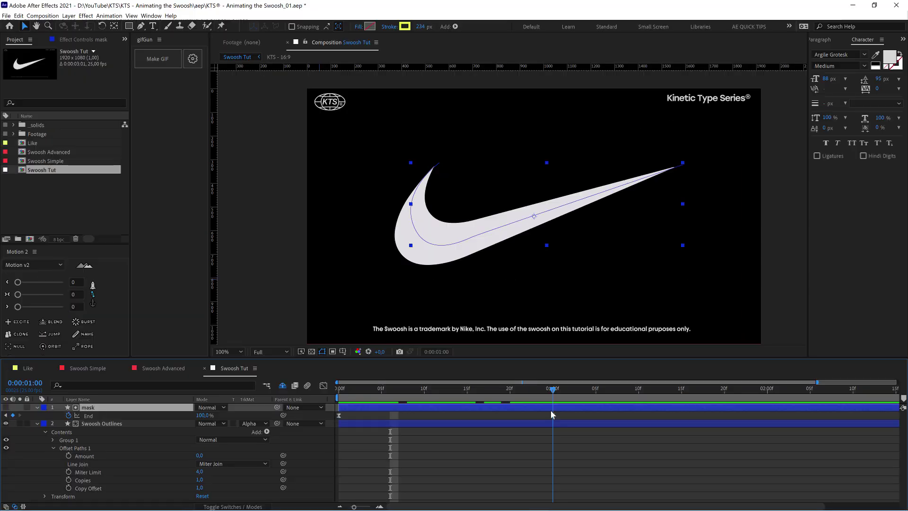
Keyframe the Offset Paths Amount at 0 at 1:00 and -10 at frame 13
left_click(69, 456)
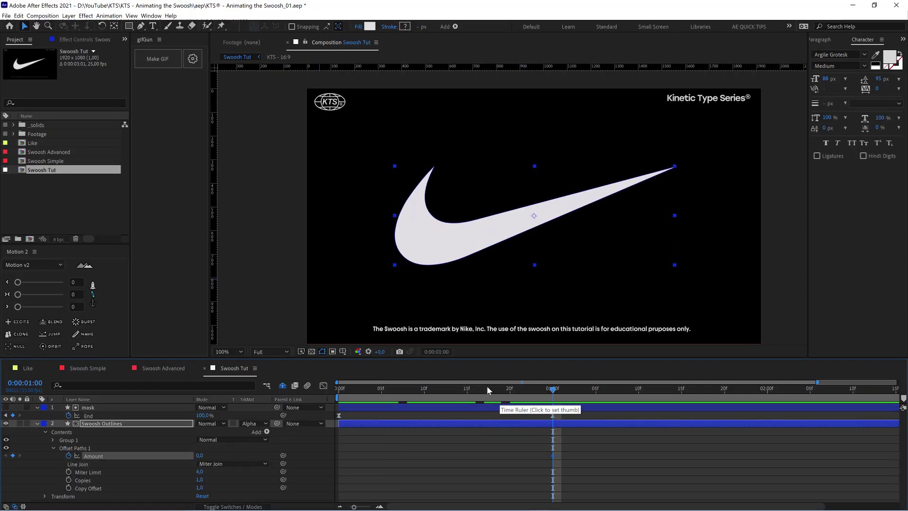
left_click_drag(471, 392, 451, 396)
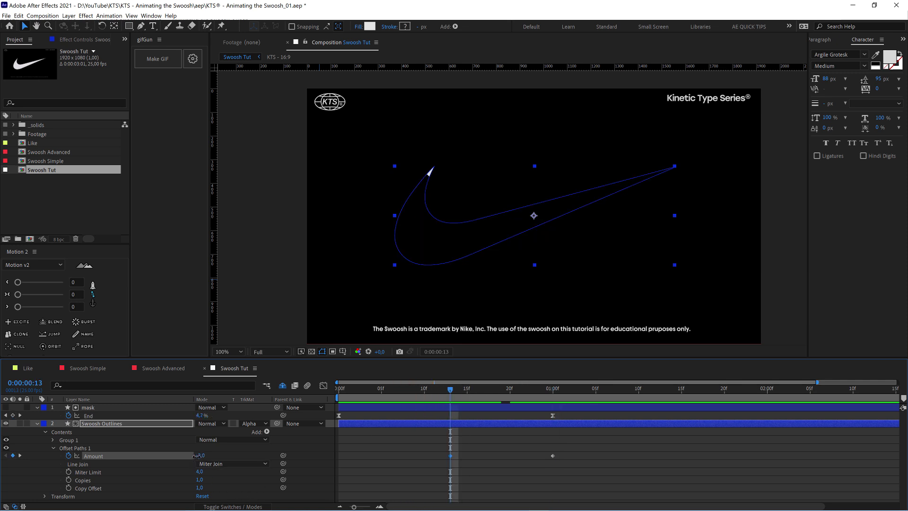
left_click_drag(199, 455, 195, 455)
left_click(200, 455)
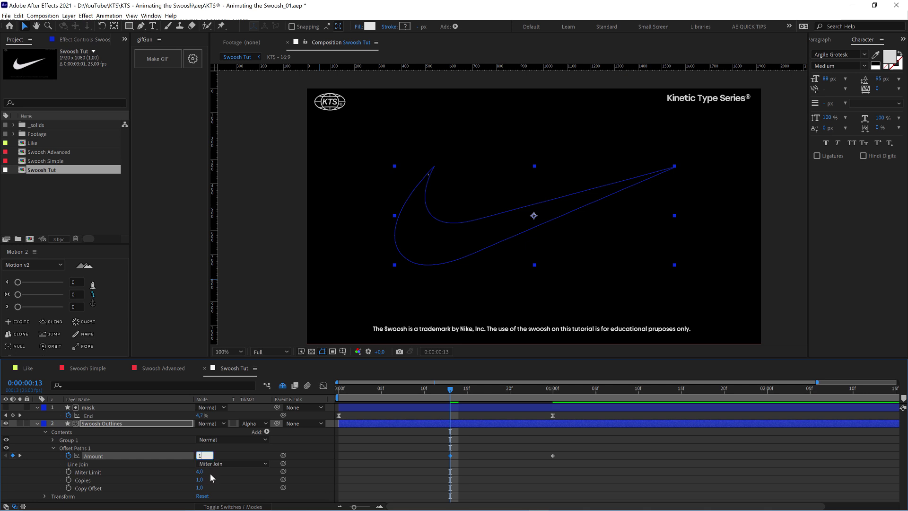
key("Return")
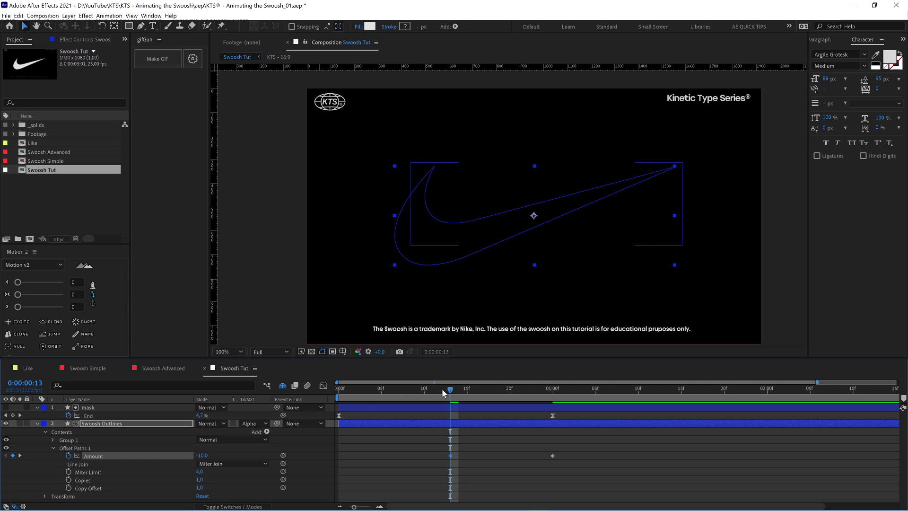
Move the 0 Amount keyframe later to about 1:10
left_click_drag(450, 393, 577, 399)
key("j")
key("Page_Up")
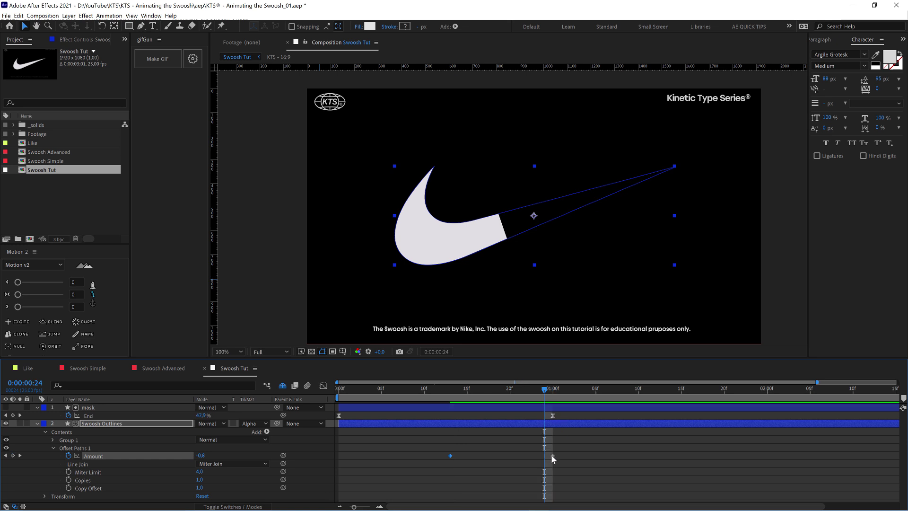
left_click_drag(553, 456, 630, 456)
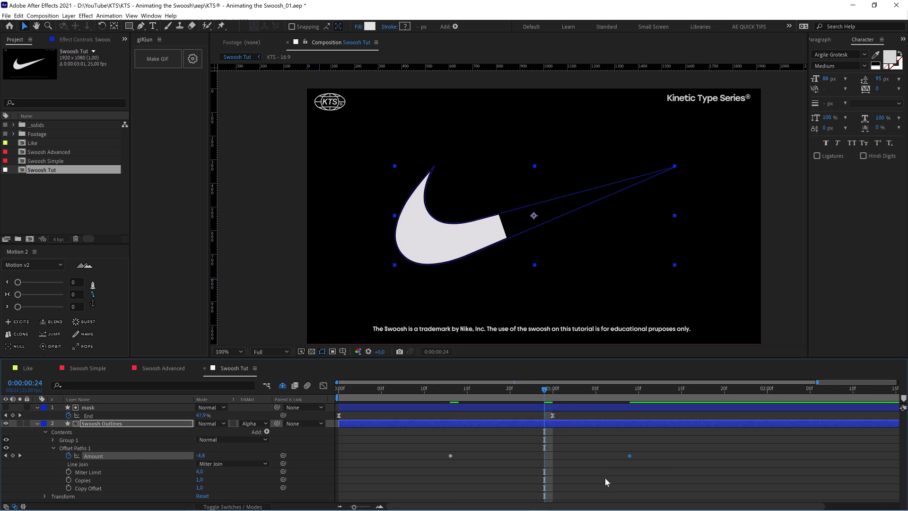
Ease the last Amount keyframe in the Graph Editor and preview the reveal
left_click(323, 386)
left_click(699, 496)
left_click(324, 386)
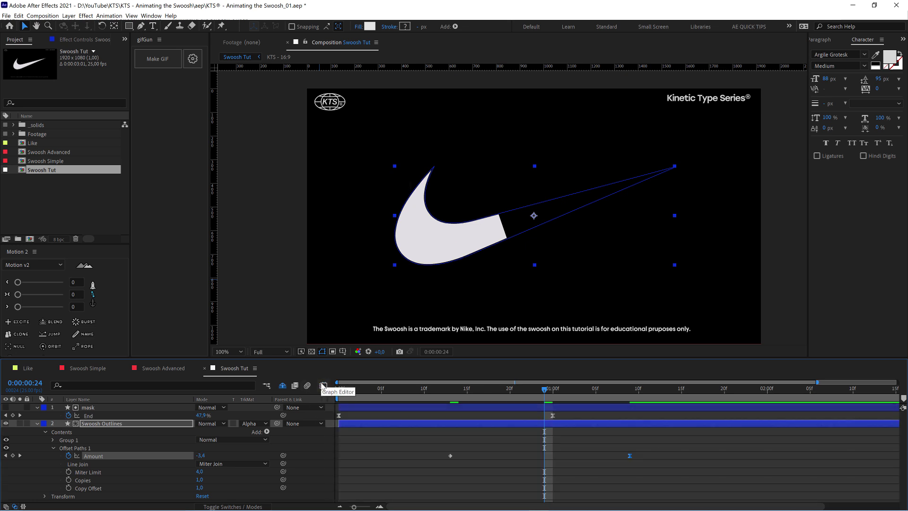
key("space")
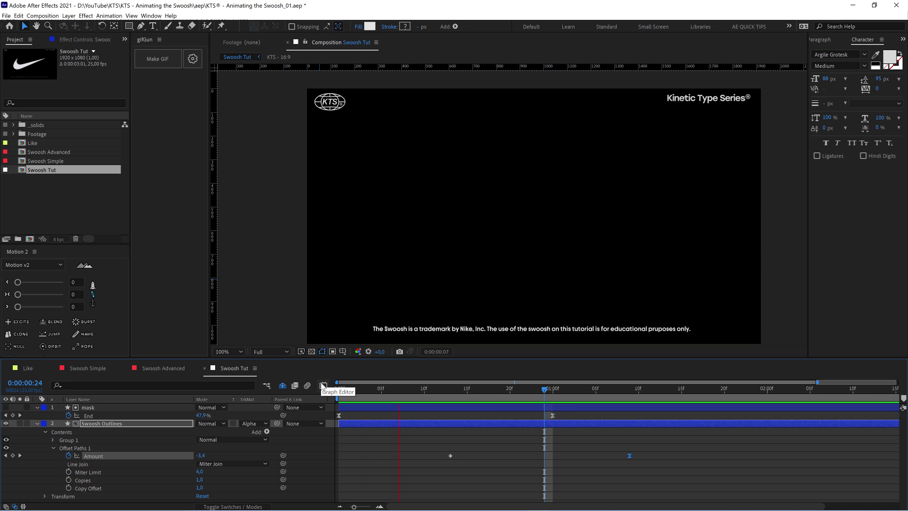
key("space")
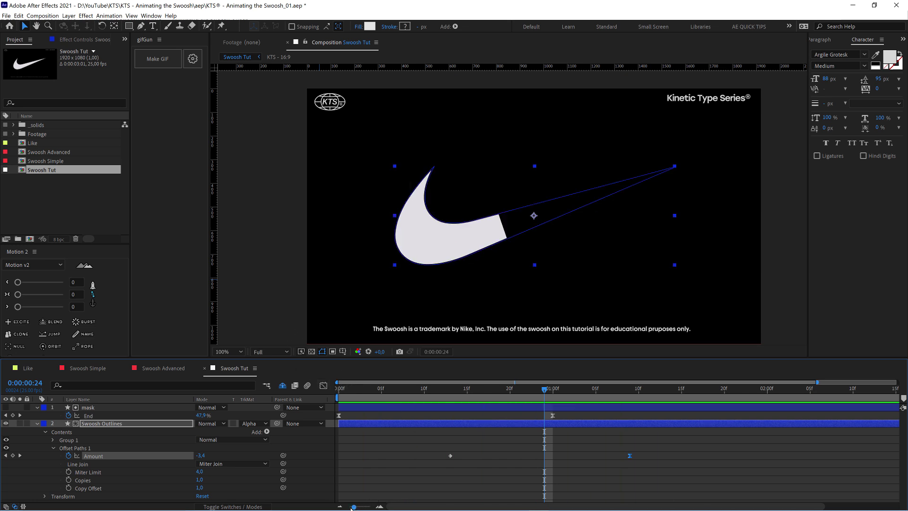
Show the full three-second timeline, move the last Amount keyframe to 2:01, and preview
left_click(351, 507)
left_click_drag(588, 455, 713, 458)
key("space")
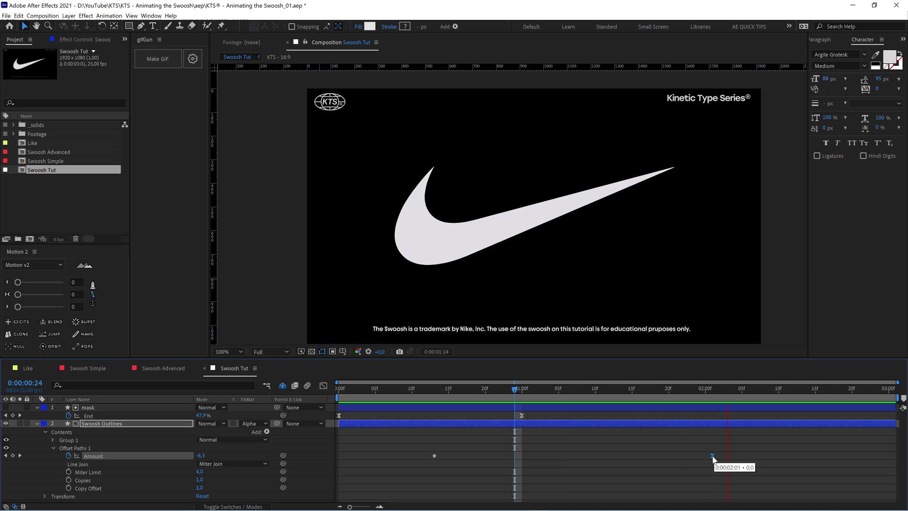
key("space")
Drag the last keyframe's Bezier handle left for a long ease into 0, then scrub to frame 24
left_click_drag(743, 445, 678, 473)
left_click(323, 386)
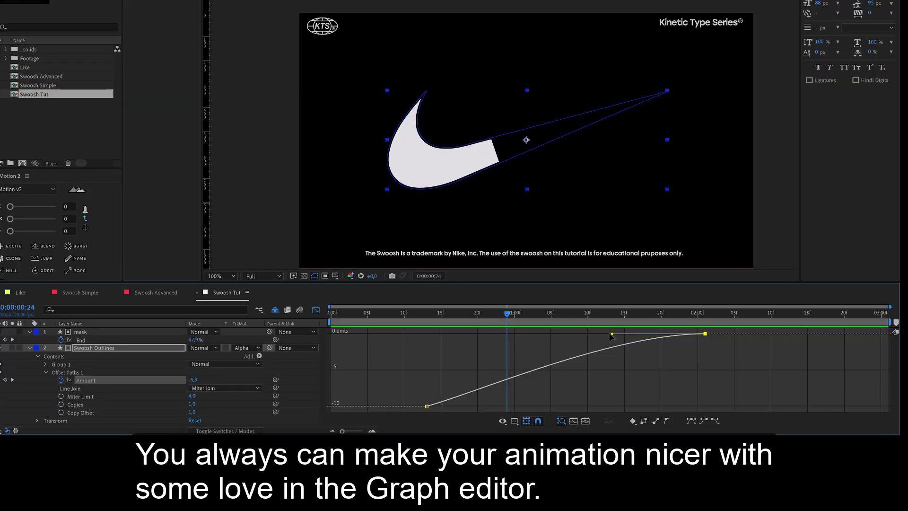
left_click_drag(609, 333, 444, 334)
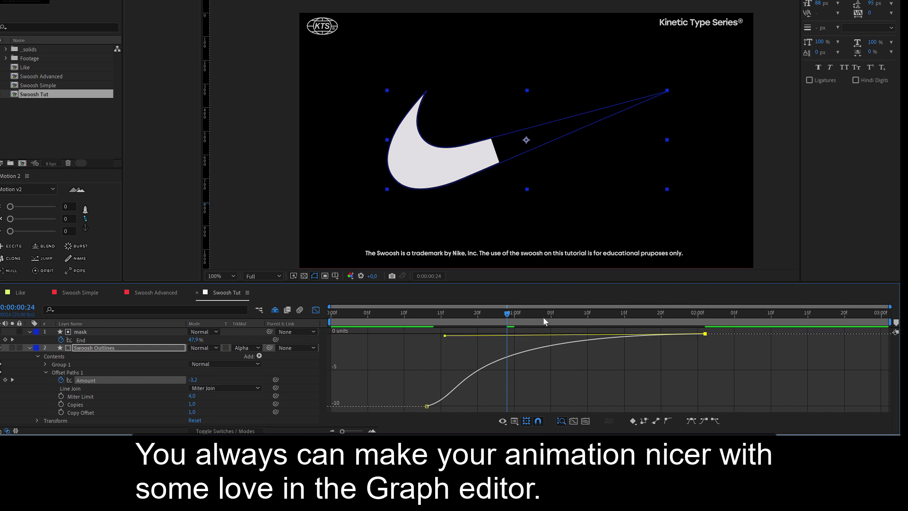
mouse_move(533, 314)
left_mouse_down()
mouse_move(518, 315)
mouse_move(616, 317)
mouse_move(523, 322)
left_mouse_up()
left_click_drag(532, 401, 520, 397)
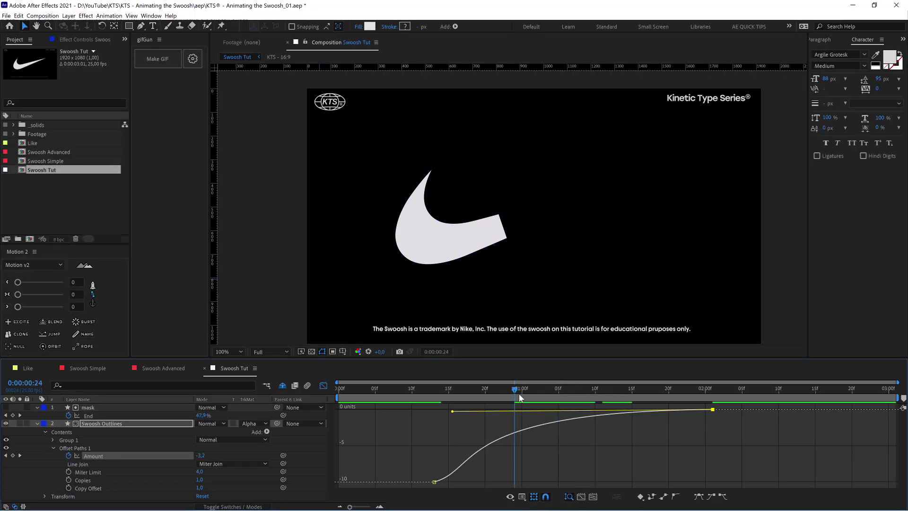
Return to the keyframe timeline, show the mask layer, and check the early reveal
left_click(322, 385)
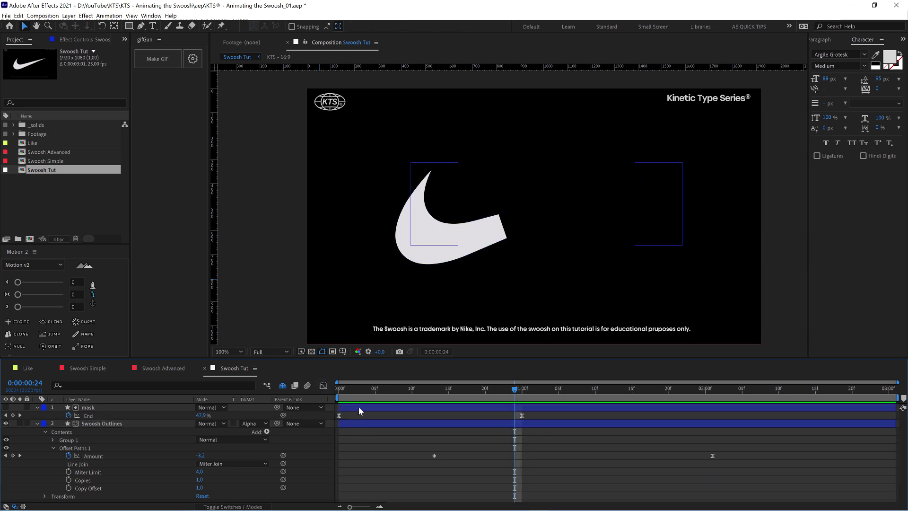
left_click(359, 407)
left_click(6, 408)
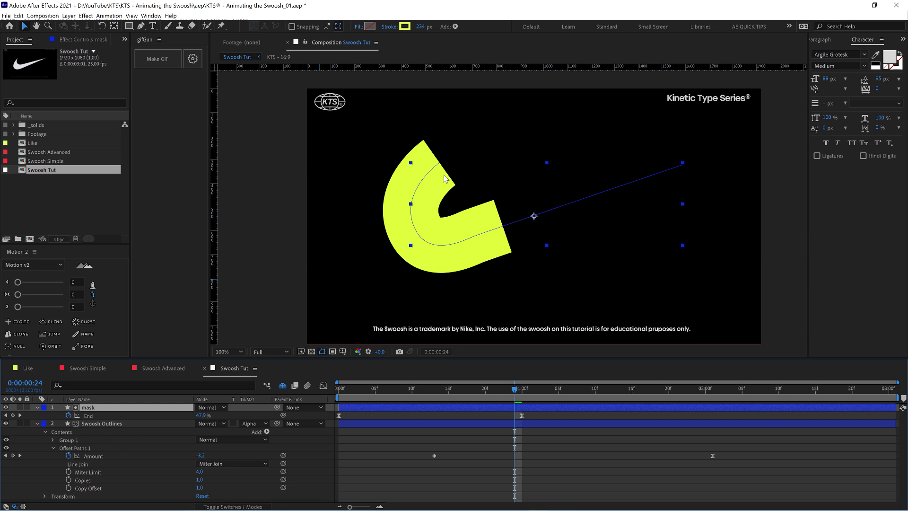
left_click_drag(429, 390, 483, 391)
Select the Offset Paths Amount keyframes on Swoosh Outlines and preview the animation
left_click(106, 426)
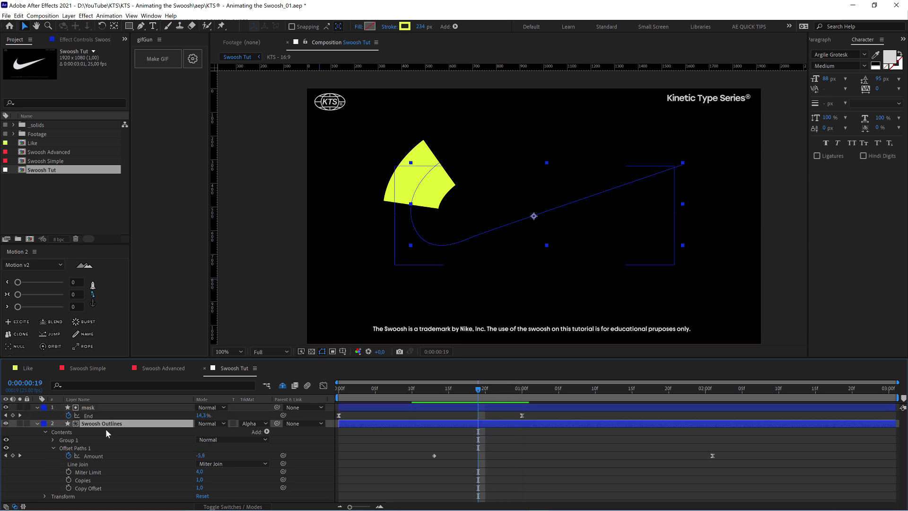
left_click(81, 448)
left_click(87, 456)
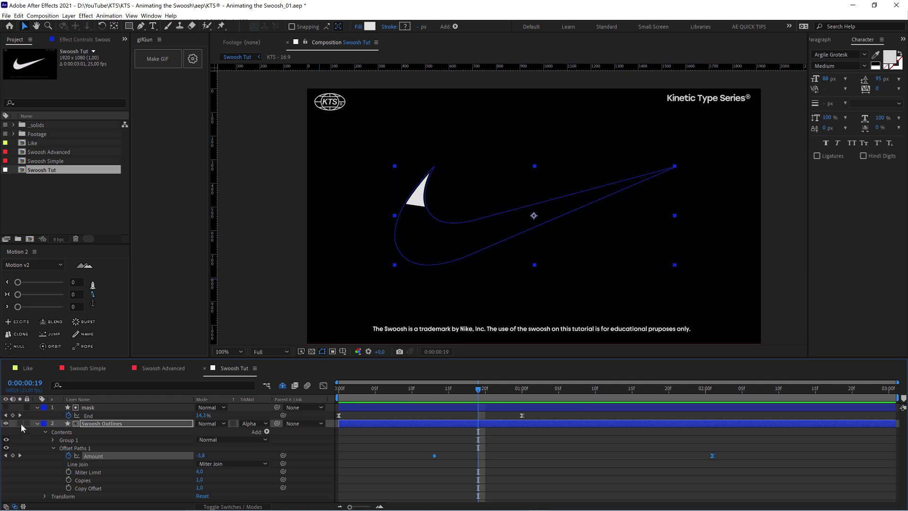
key("space")
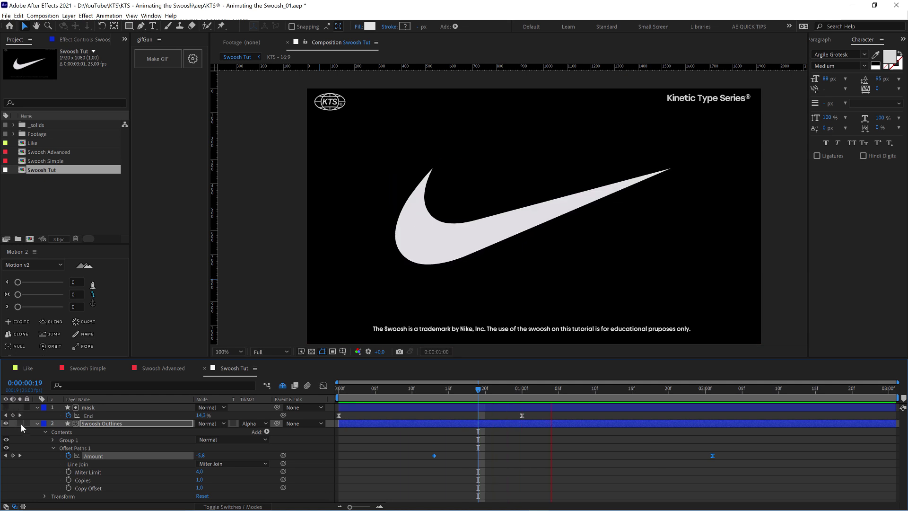
key("space")
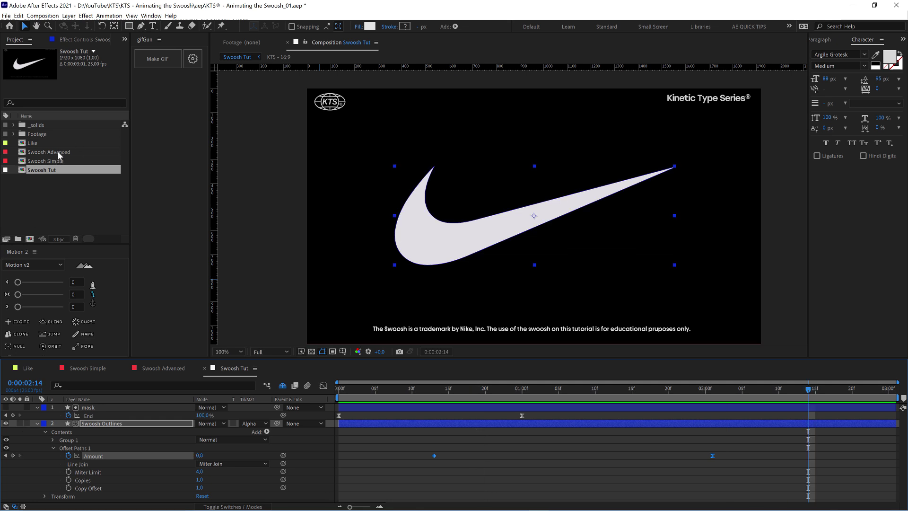
Open the Swoosh Advanced composition and expand the mask's Stroke 1 Taper settings
double_click(58, 152)
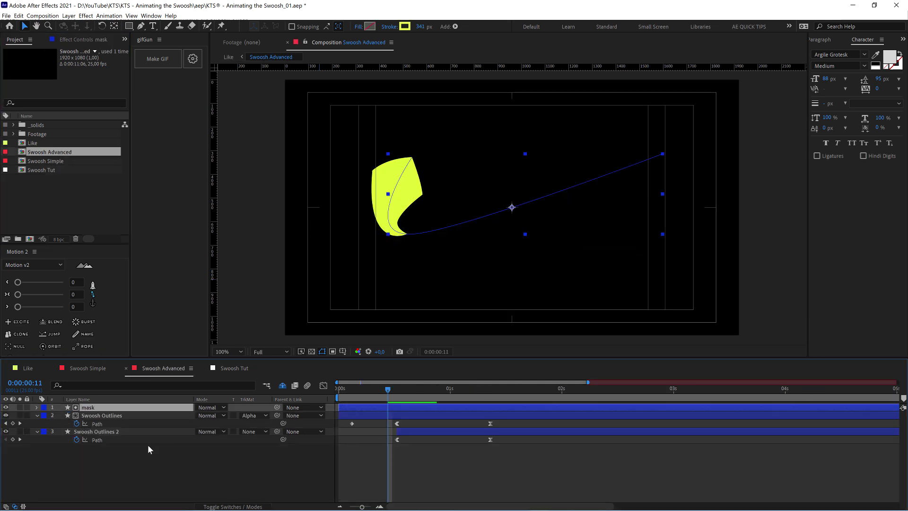
left_click(38, 408)
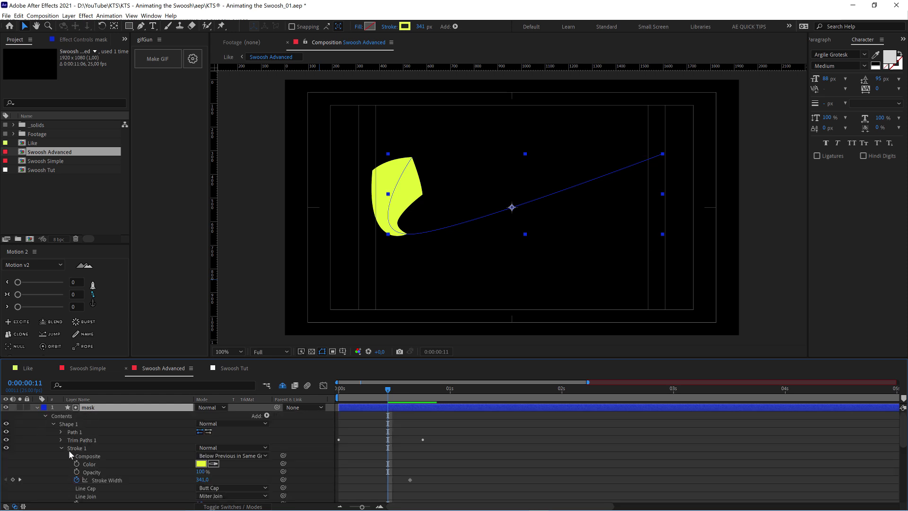
scroll(68, 445, "down", 1)
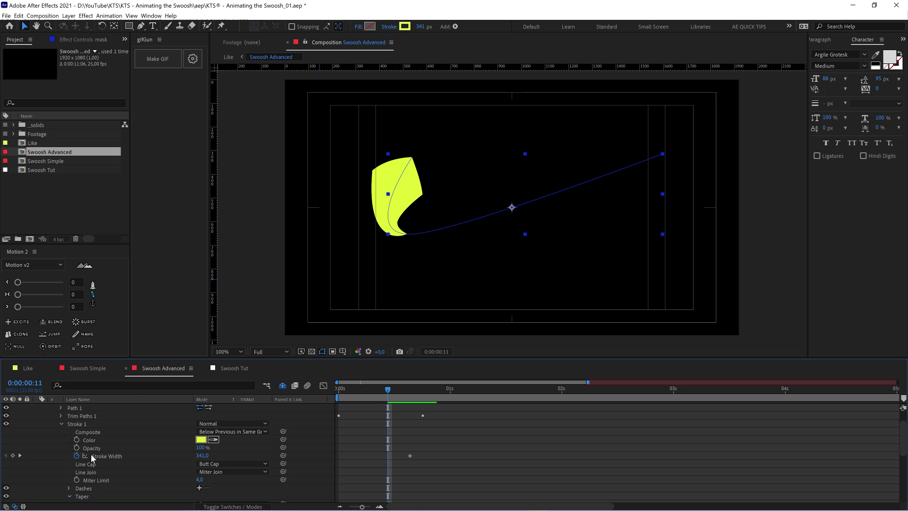
scroll(93, 476, "down", 1)
left_click(83, 473)
scroll(126, 469, "down", 1)
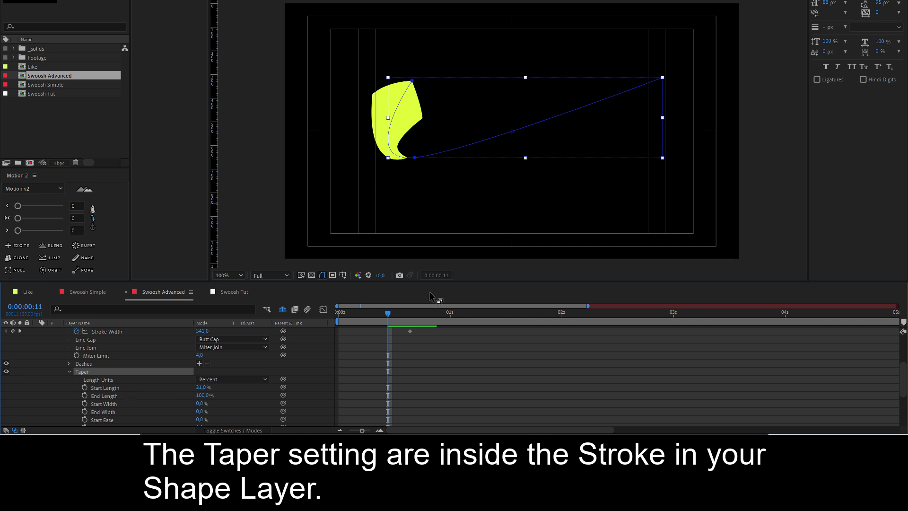
Test different taper End Length values and replay the tapered mask up to frame 20
mouse_move(396, 312)
left_mouse_down()
mouse_move(424, 313)
mouse_move(406, 313)
left_mouse_up()
scroll(126, 398, "down", 1)
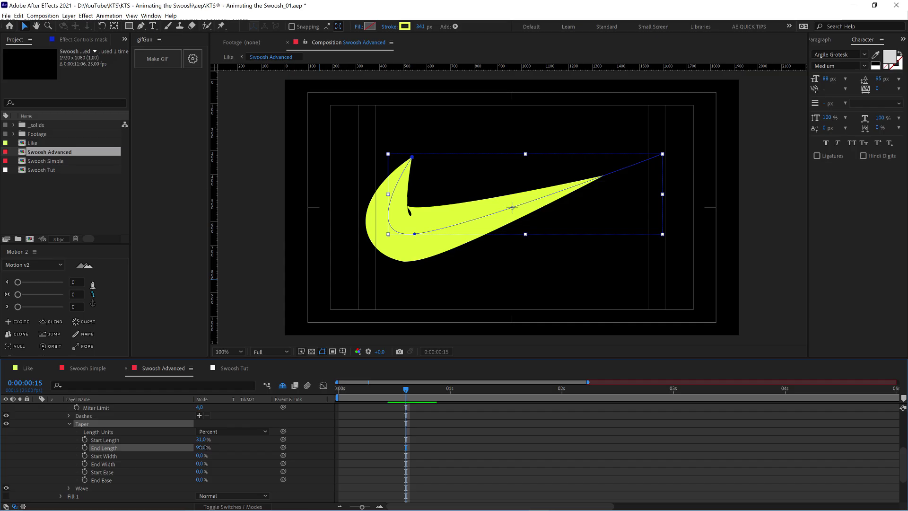
mouse_move(205, 448)
left_mouse_down()
mouse_move(192, 448)
mouse_move(205, 448)
left_mouse_up()
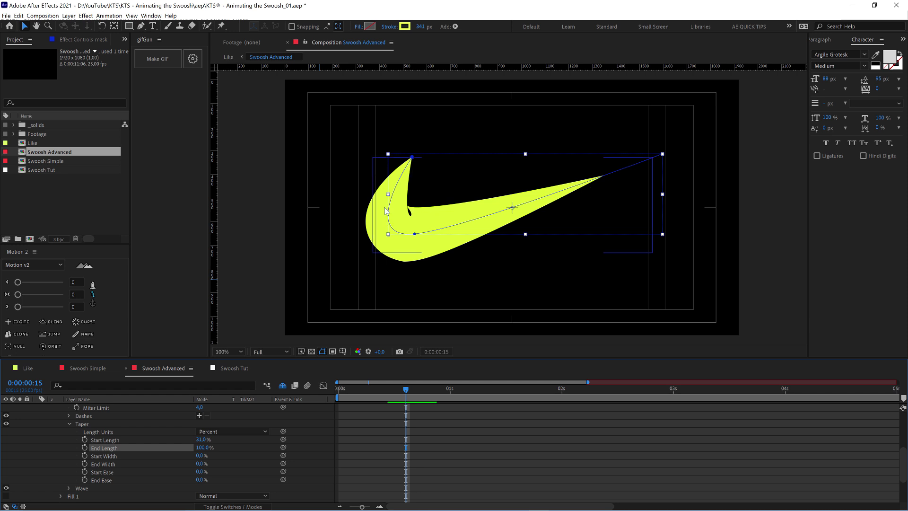
left_click_drag(391, 391, 429, 390)
scroll(97, 453, "up", 4)
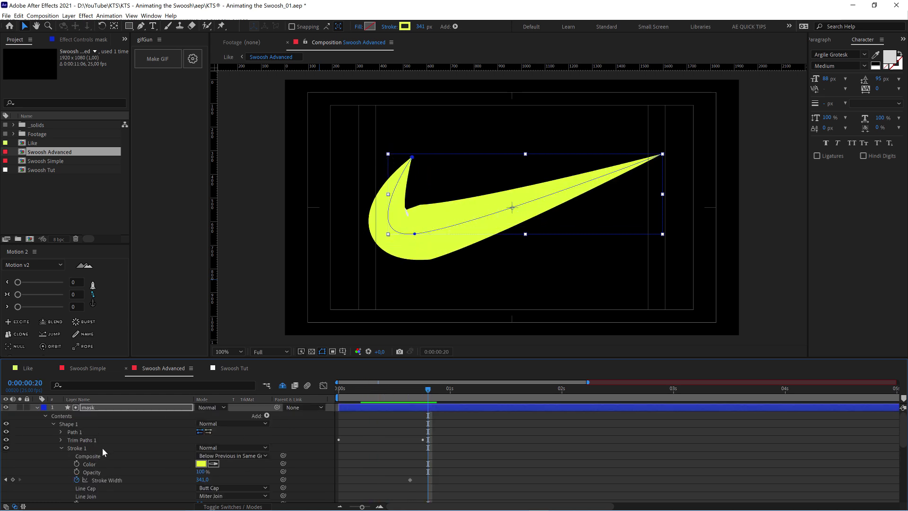
Hide the mask layer, solo Swoosh Outlines 2, and watch its short swoosh animate
left_click(36, 410)
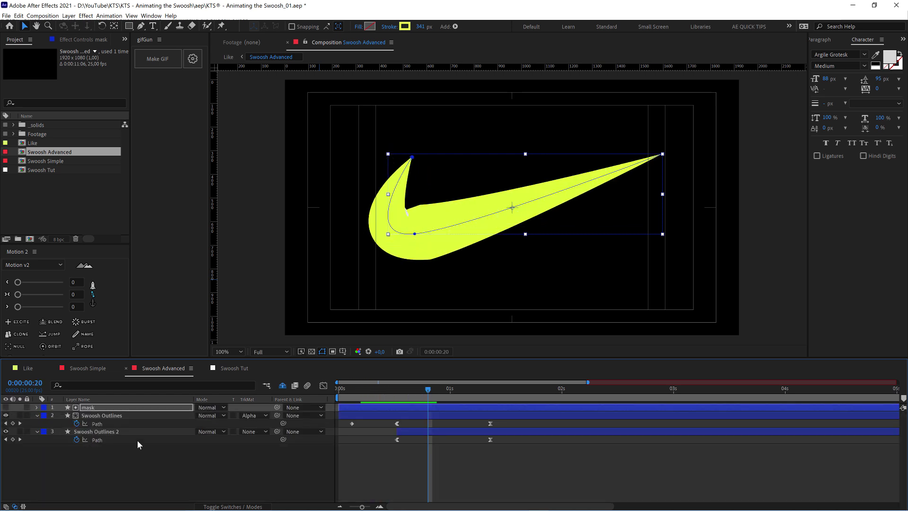
left_click(6, 407)
left_click(111, 432)
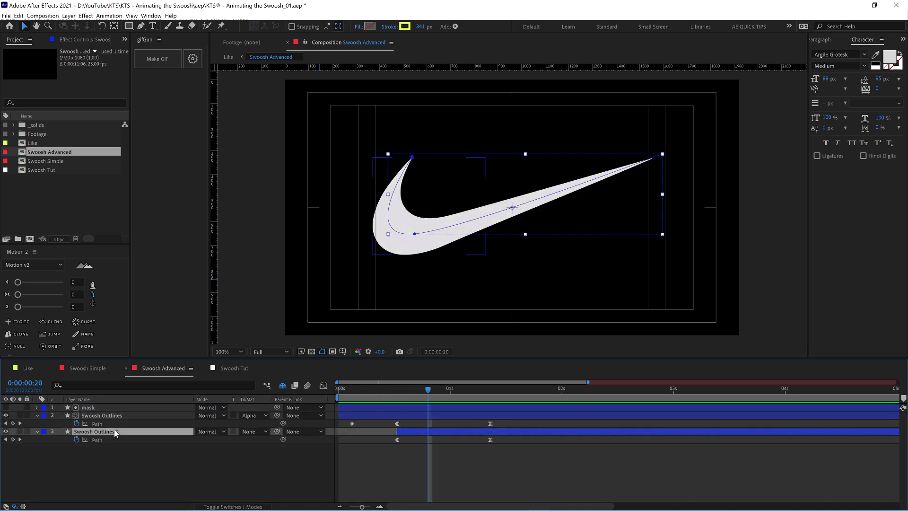
left_click(20, 432)
left_click_drag(397, 392, 455, 393)
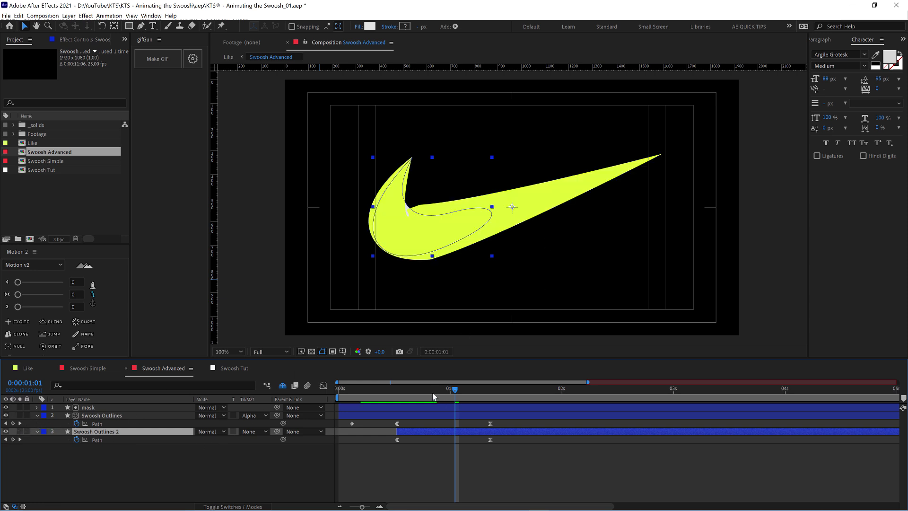
left_click(410, 392)
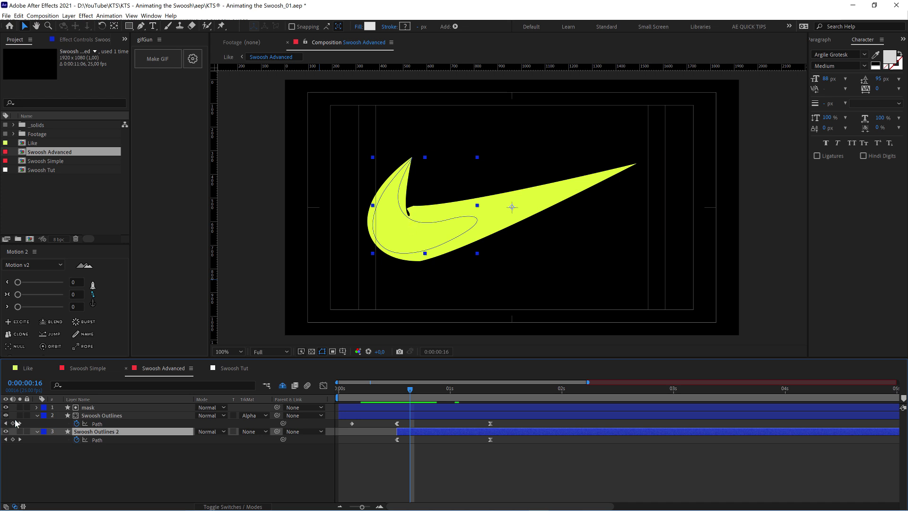
Select the Swoosh Outlines Path property to show its vertices, with the yellow mask hidden
left_click(104, 417)
left_click(143, 422)
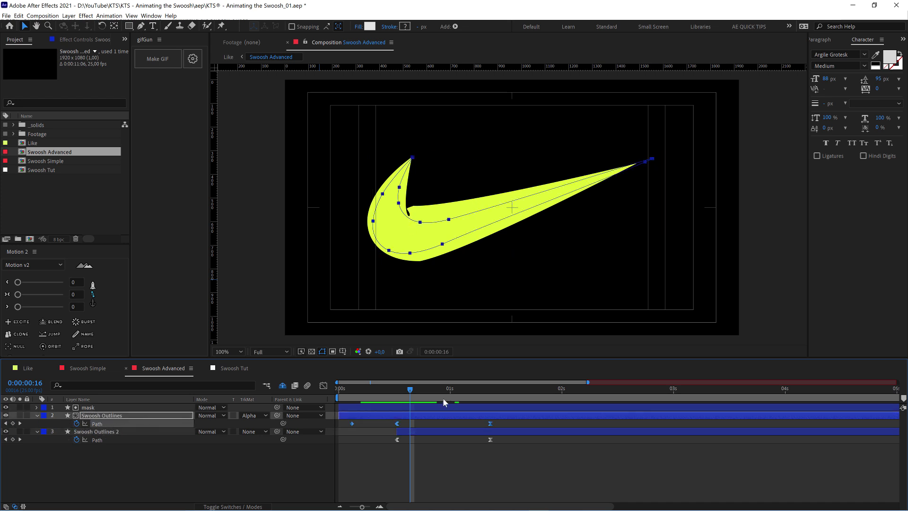
left_click(6, 408)
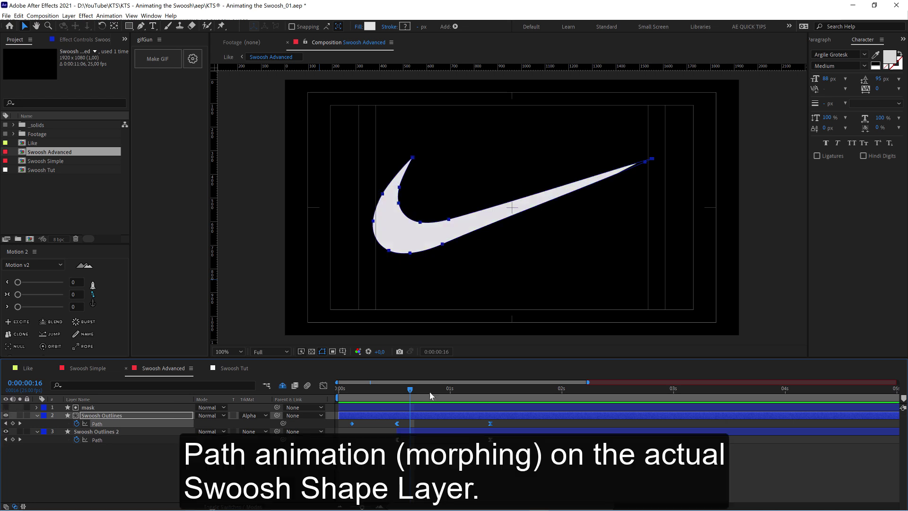
left_click_drag(410, 393, 377, 393)
left_click(399, 444)
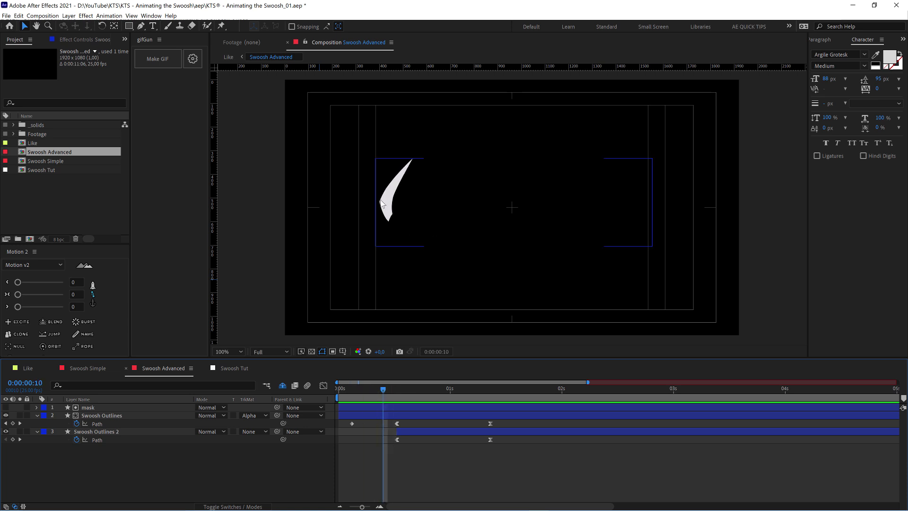
key("Page_Down")
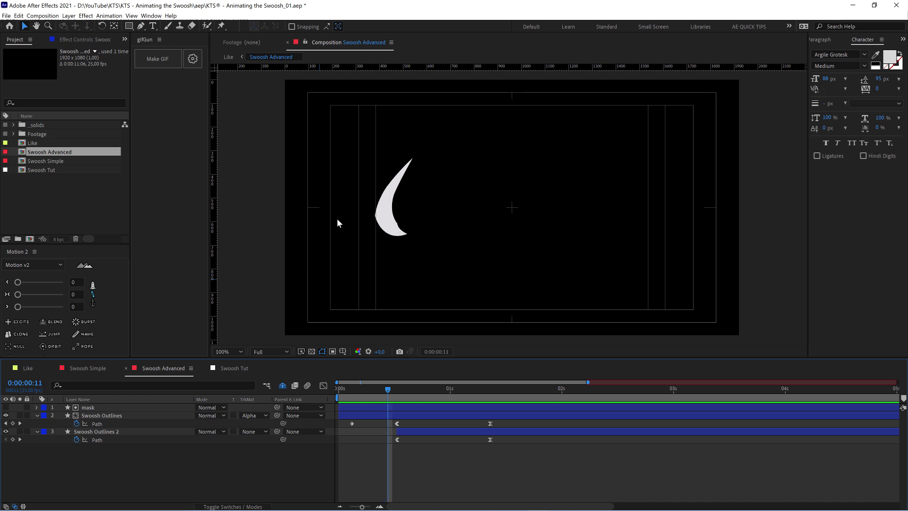
scroll(349, 238, "up", 2)
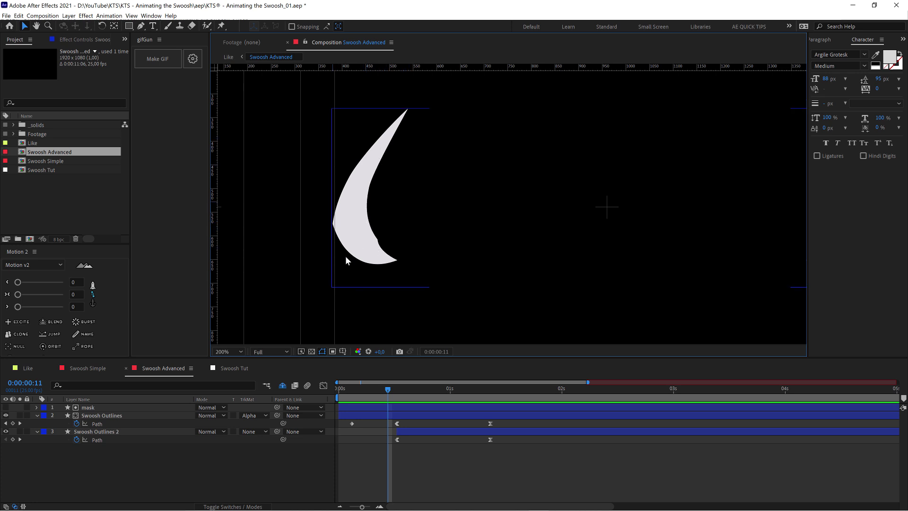
key("comma")
key("space")
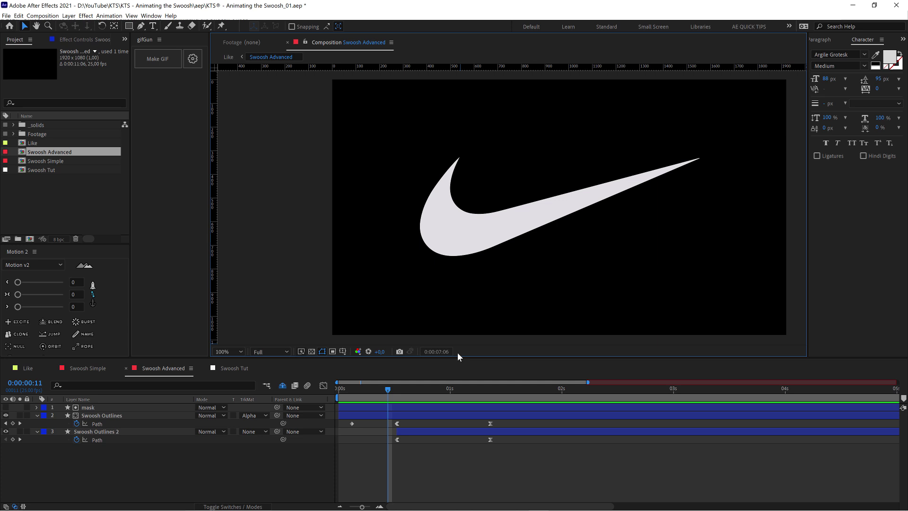
Open the Like composition from the Project panel, with the swoosh beside a grey L
double_click(4, 145)
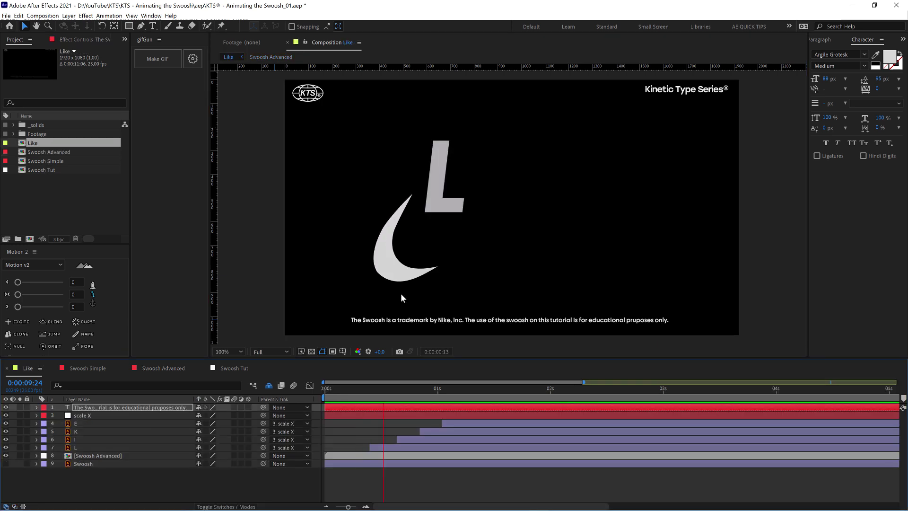